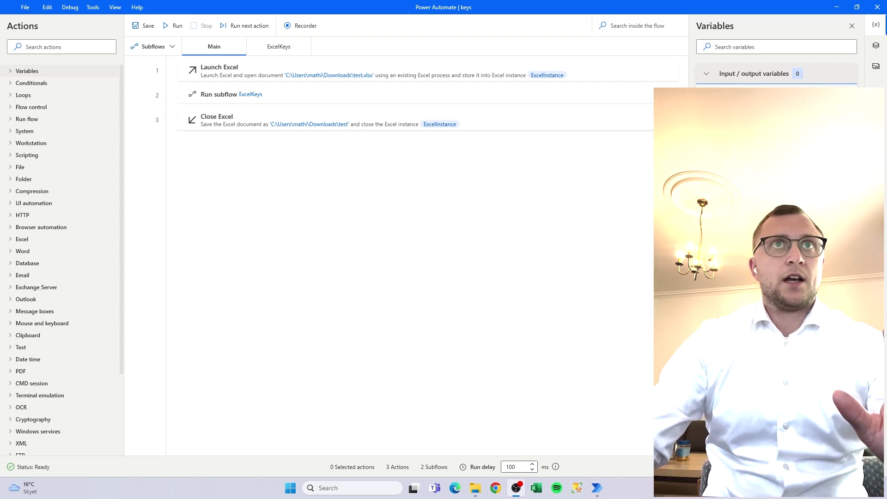
Step: Run the keys flow, then scroll to the ExcelKeys subflow's recorded clicks and keystrokes
{"action": "left_click", "coordinate": [173, 25]}
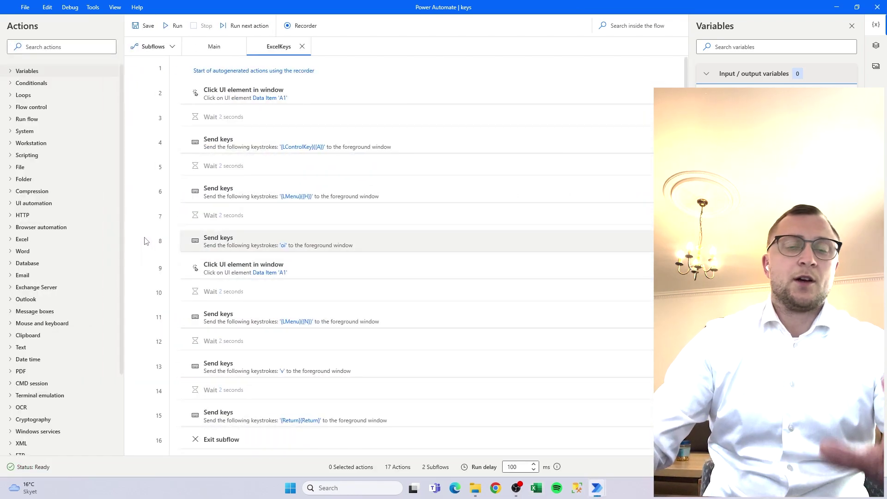
{"action": "scroll", "coordinate": [462, 295], "scroll_direction": "down", "scroll_amount": 1}
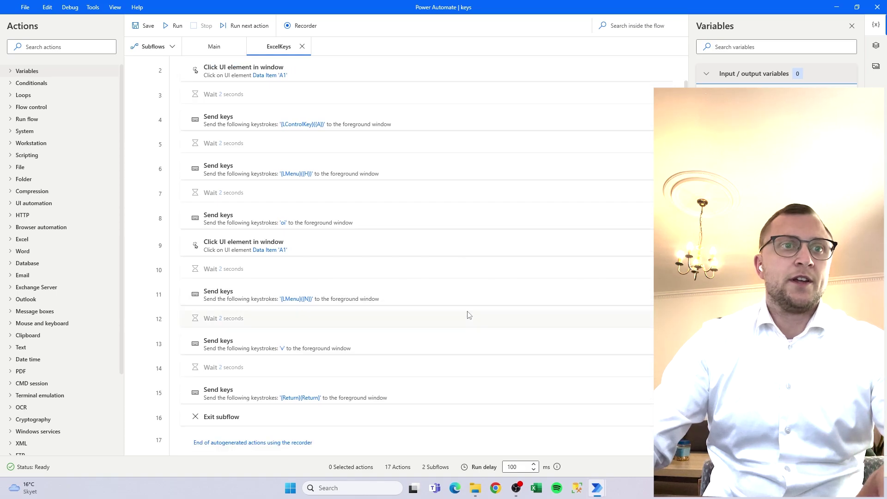
Step: Open test.xlsx from the Downloads folder in Excel and show Sheet1's name data
{"action": "left_click", "coordinate": [476, 488]}
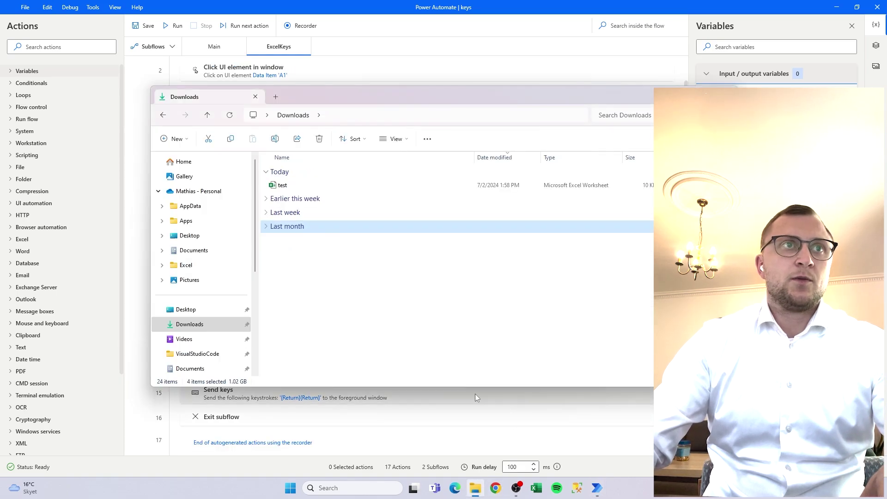
{"action": "double_click", "coordinate": [357, 186]}
{"action": "left_click", "coordinate": [98, 459]}
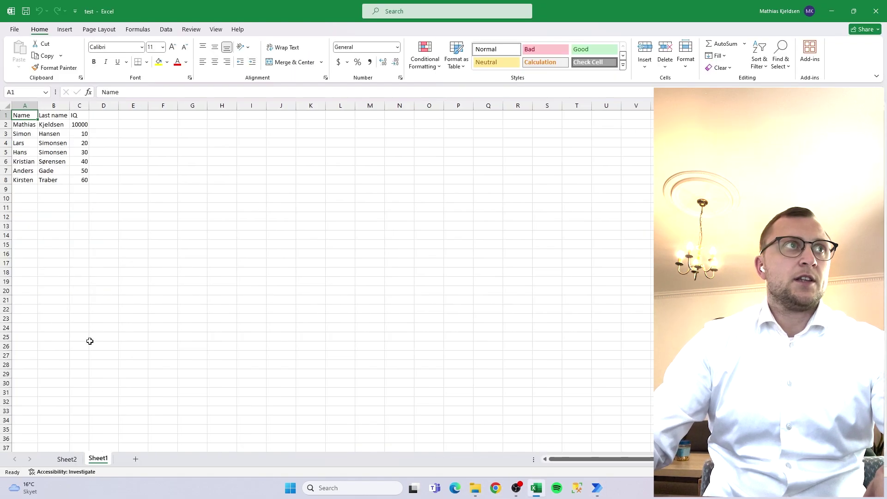
Step: Widen the Last name and IQ columns, then check Sheet2's empty PivotTable1
{"action": "left_click_drag", "start_coordinate": [38, 106], "coordinate": [303, 105]}
{"action": "left_click", "coordinate": [130, 103]}
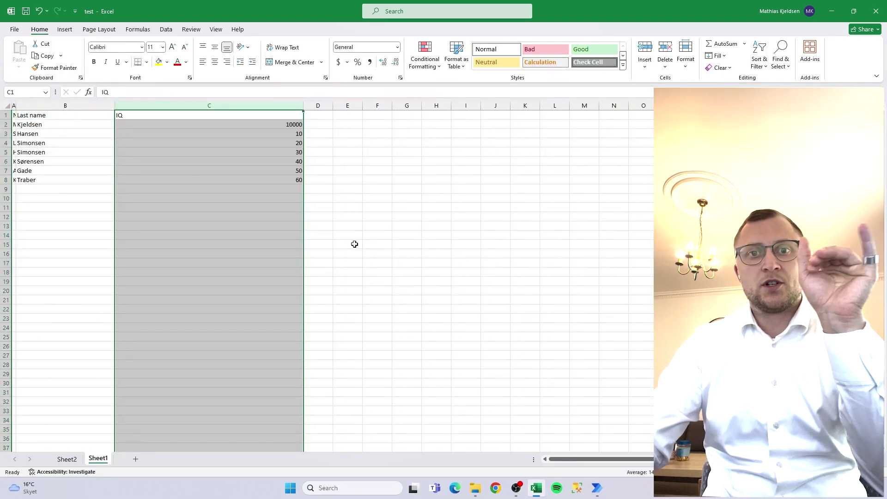
{"action": "left_click", "coordinate": [250, 171]}
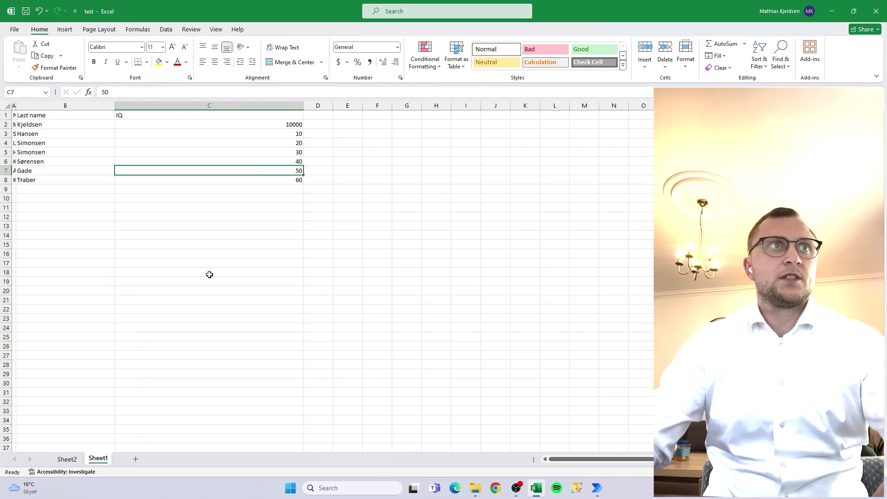
{"action": "left_click", "coordinate": [68, 462]}
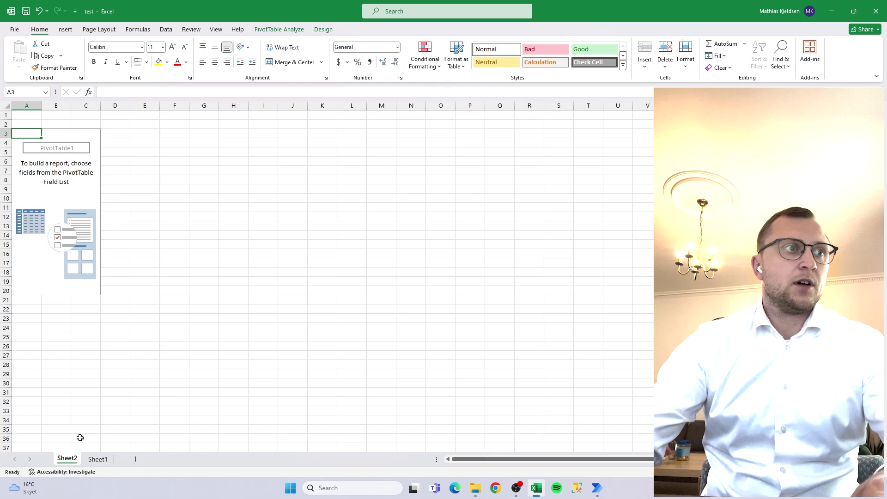
Step: Delete Sheet2 and its pivot table from the workbook
{"action": "right_click", "coordinate": [70, 459]}
{"action": "left_click", "coordinate": [101, 342]}
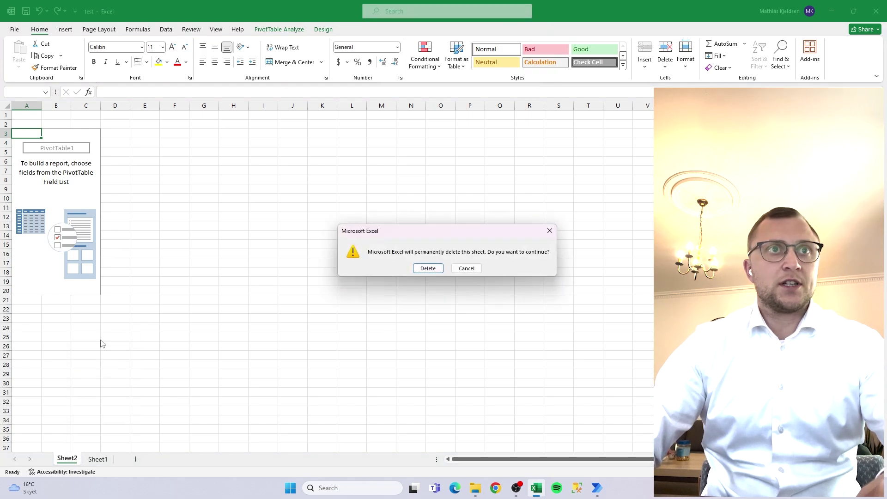
{"action": "key", "text": "Return"}
Step: Select cells in Sheet1's table, ending on C8, then return to the Power Automate flow
{"action": "left_click", "coordinate": [96, 196]}
{"action": "key", "text": "Up"}
{"action": "key", "text": "Up"}
{"action": "key", "text": "Up"}
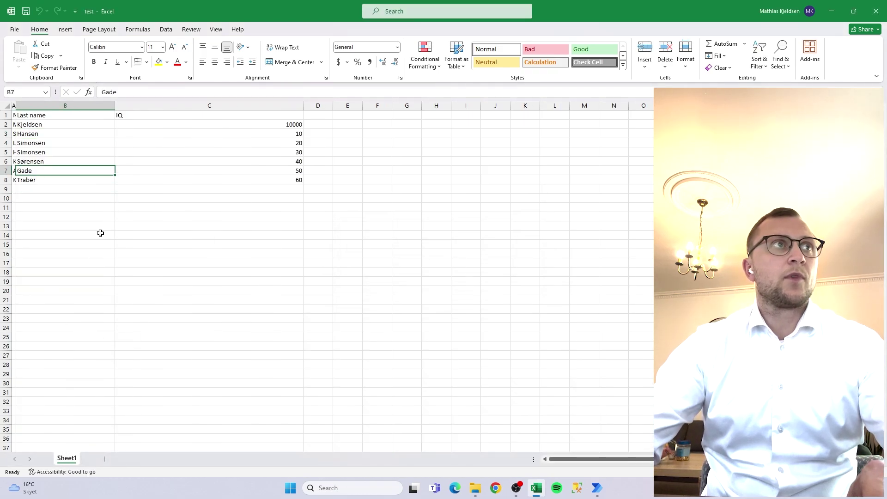
{"action": "left_click_drag", "start_coordinate": [277, 181], "coordinate": [40, 115]}
{"action": "left_click", "coordinate": [14, 115]}
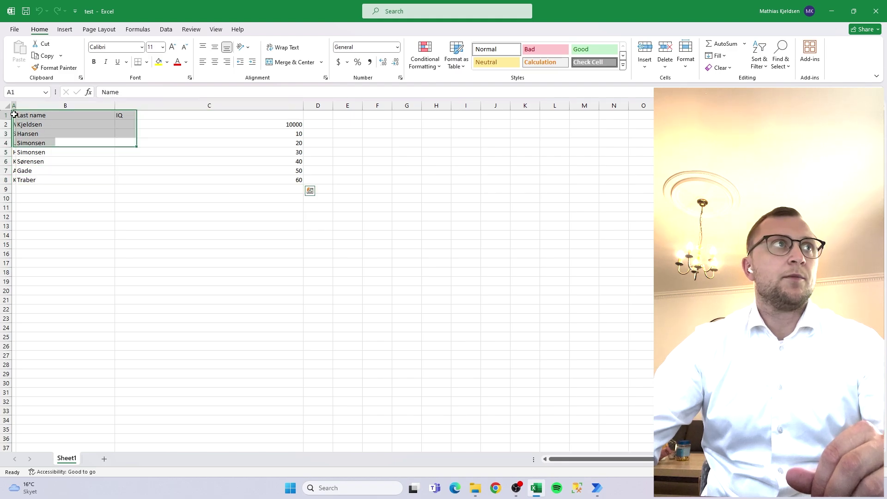
{"action": "left_click", "coordinate": [288, 180]}
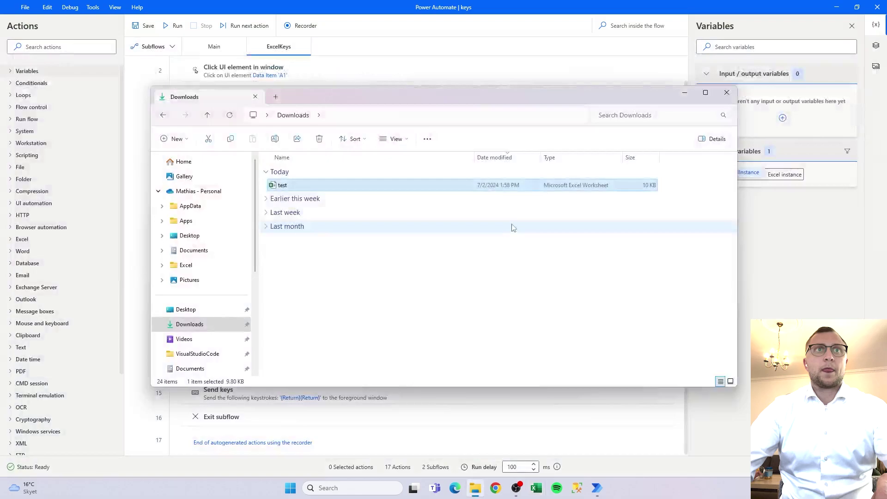
{"action": "left_click", "coordinate": [402, 74]}
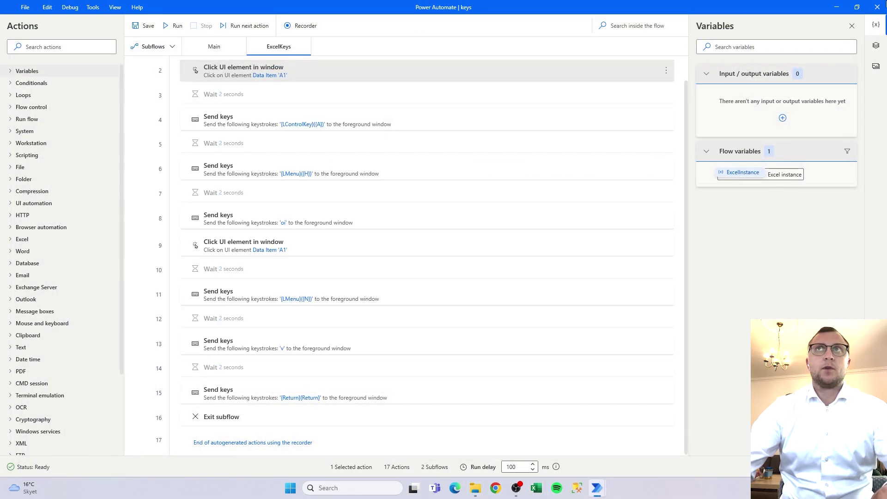
Step: Close the designer and create a new flow named 'Excel shortcut keys'
{"action": "left_click", "coordinate": [878, 7]}
{"action": "left_click", "coordinate": [344, 70]}
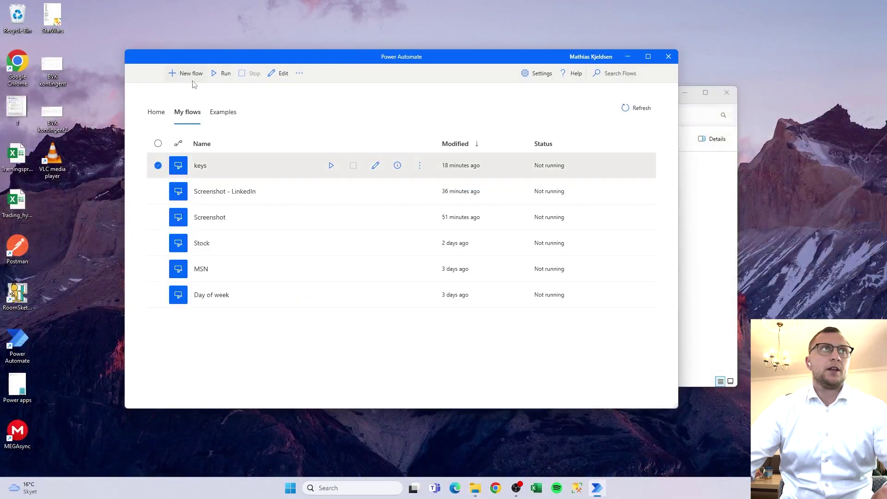
{"action": "left_click", "coordinate": [190, 74]}
{"action": "type", "text": "E"}
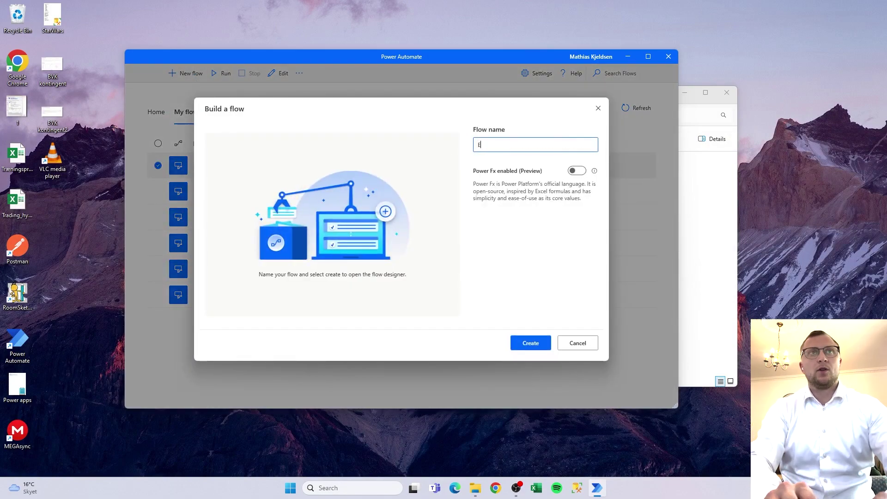
{"action": "type", "text": "xcel short"}
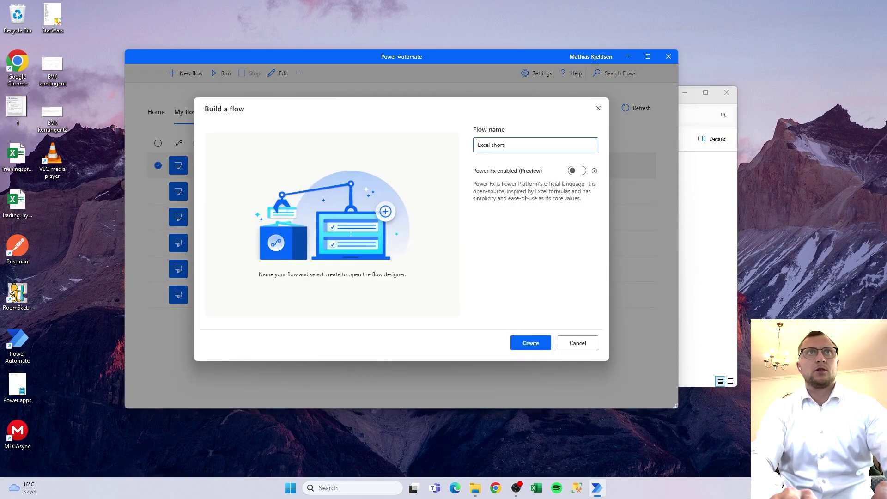
{"action": "type", "text": "cut keys"}
{"action": "key", "text": "Return"}
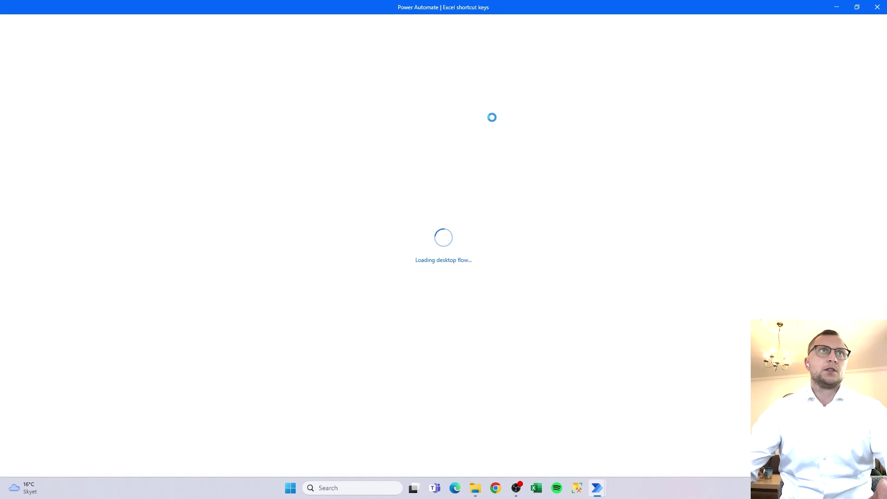
Step: Launch Paint from Windows search
{"action": "key", "text": "super"}
{"action": "type", "text": "paint"}
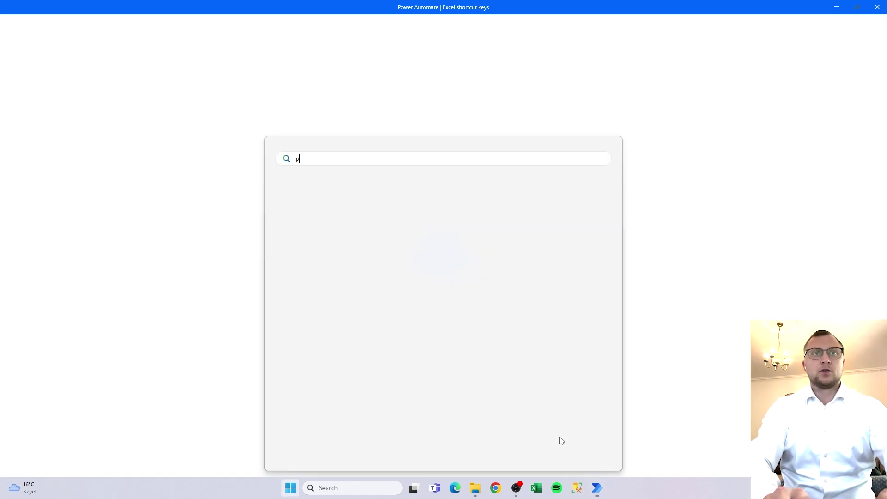
{"action": "key", "text": "Return"}
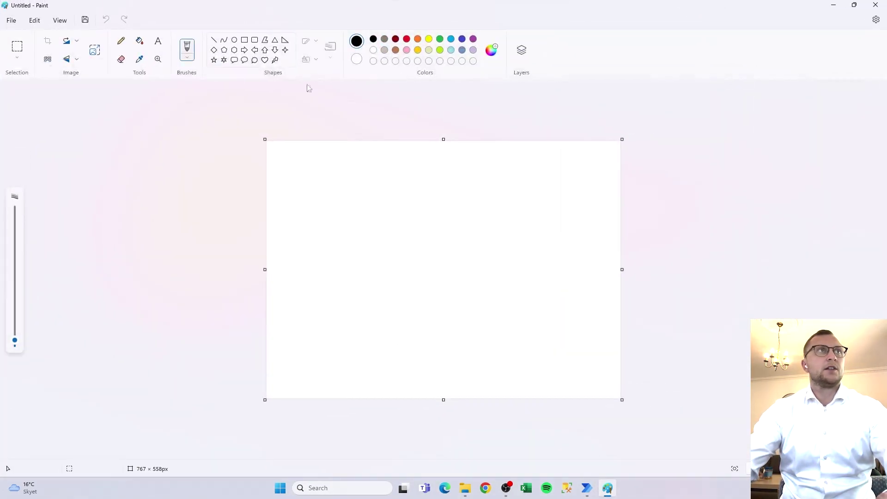
Step: Restore the Paint window and draw a large text box near the canvas centre
{"action": "double_click", "coordinate": [319, 5]}
{"action": "left_click", "coordinate": [215, 77]}
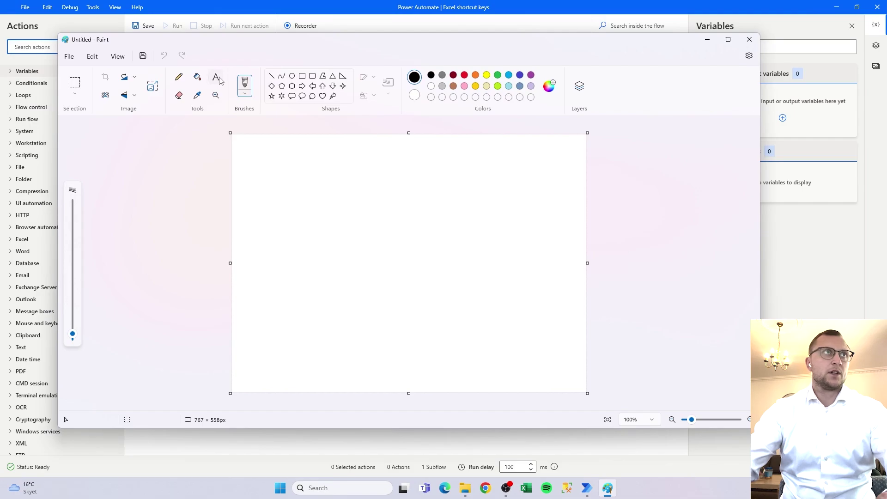
{"action": "left_click_drag", "start_coordinate": [302, 185], "coordinate": [321, 212]}
{"action": "left_click_drag", "start_coordinate": [361, 247], "coordinate": [506, 317]}
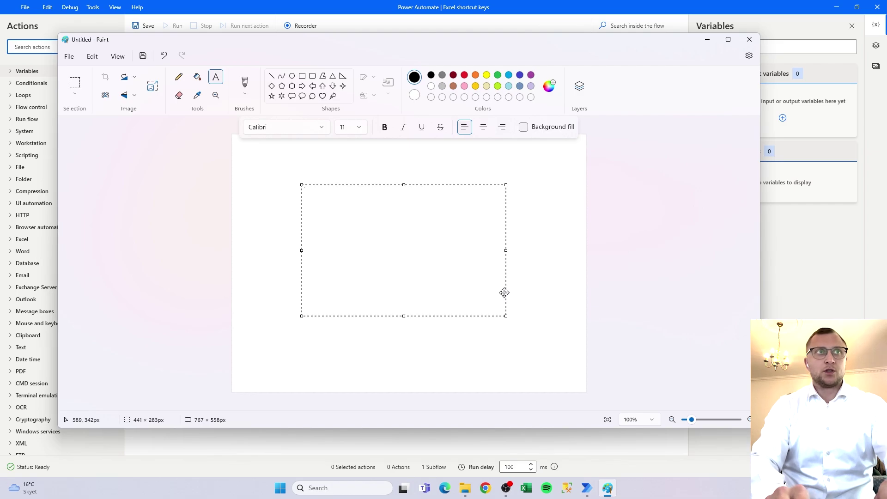
Step: Type the notes: Open excel file, Adjust column width, Make a pivot table, Save file
{"action": "key", "text": "BackSpace"}
{"action": "key", "text": "BackSpace"}
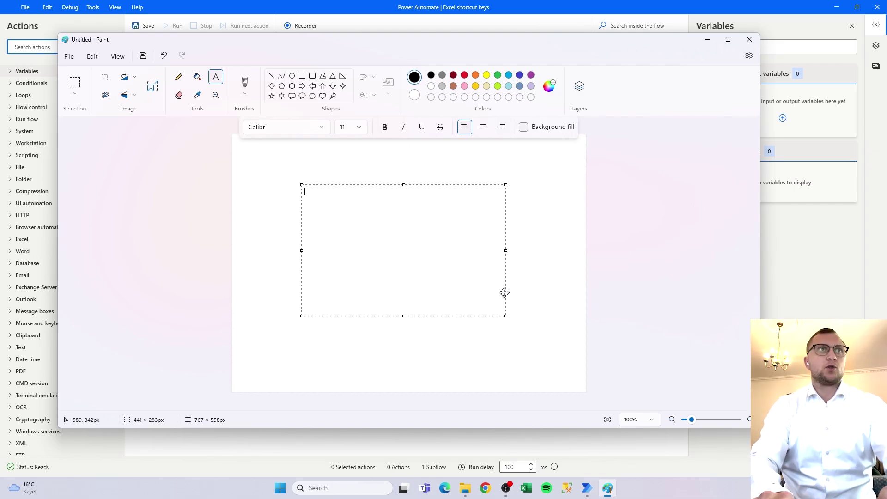
{"action": "type", "text": "Open exlce"}
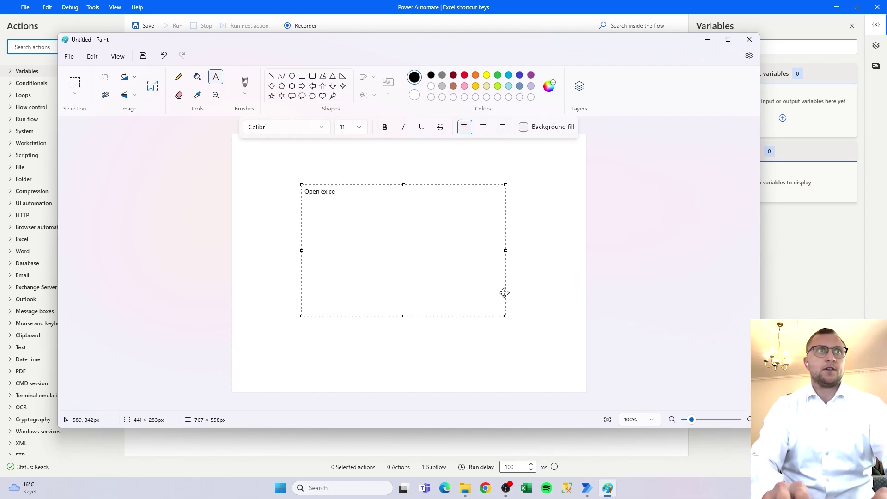
{"action": "key", "text": "BackSpace"}
{"action": "key", "text": "BackSpace"}
{"action": "key", "text": "BackSpace"}
{"action": "type", "text": "cel file"}
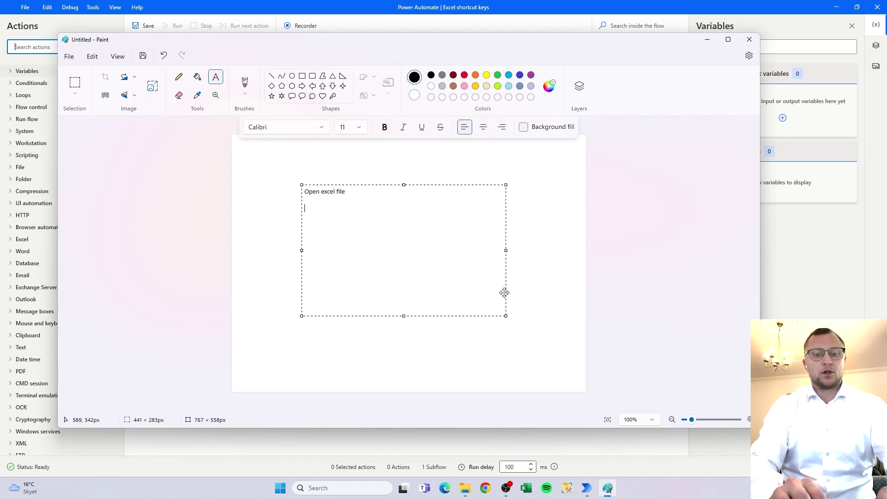
{"action": "type", "text": "Adjust col"}
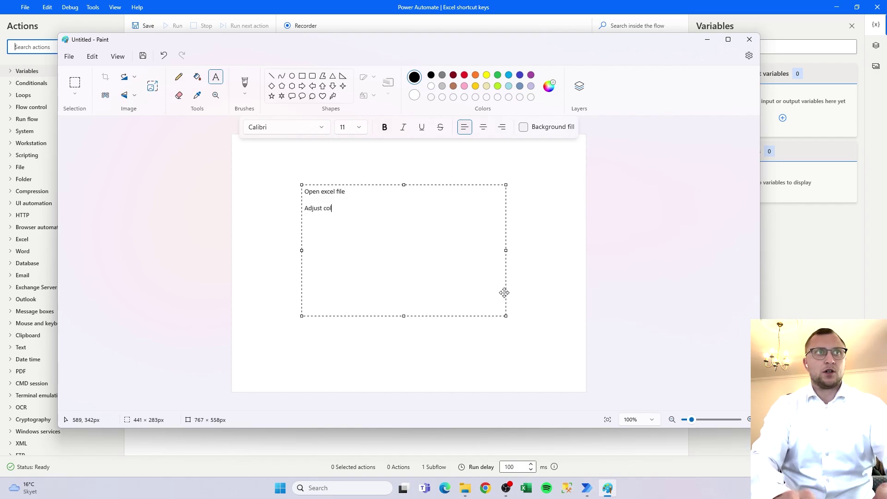
{"action": "type", "text": "umn wid"}
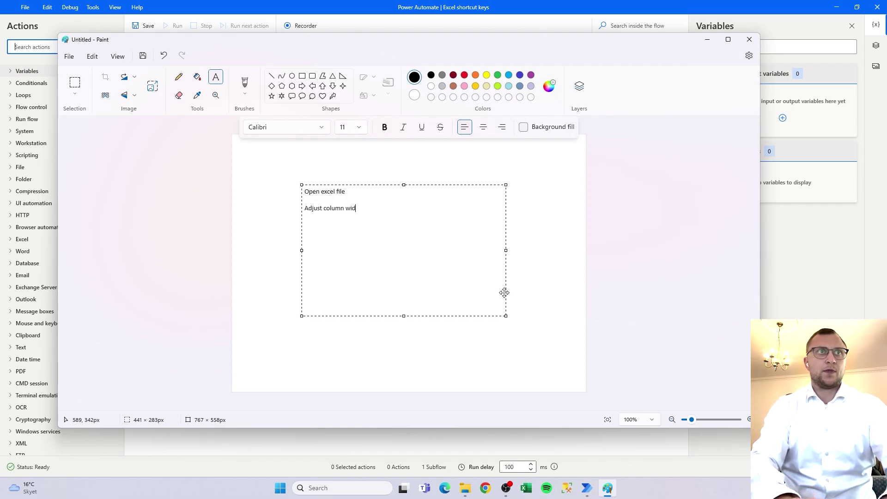
{"action": "type", "text": "th"}
{"action": "key", "text": "Return"}
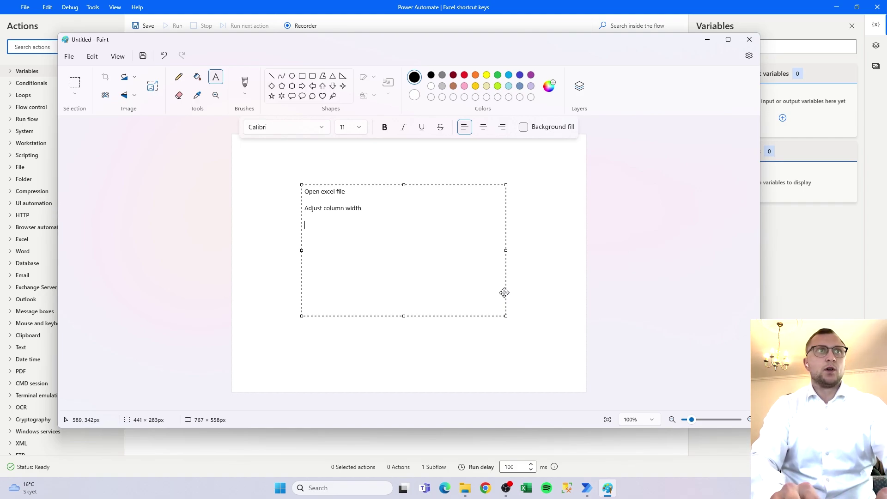
{"action": "type", "text": "Make a pivot"}
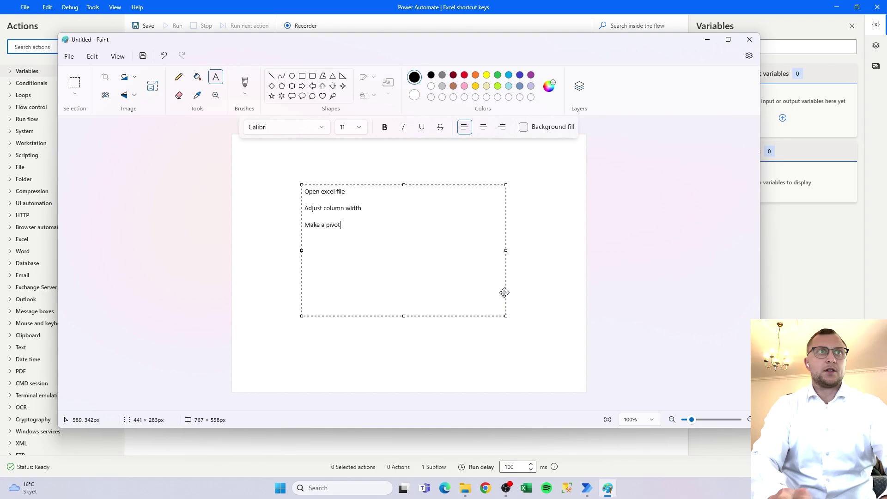
{"action": "type", "text": " table  Sav"}
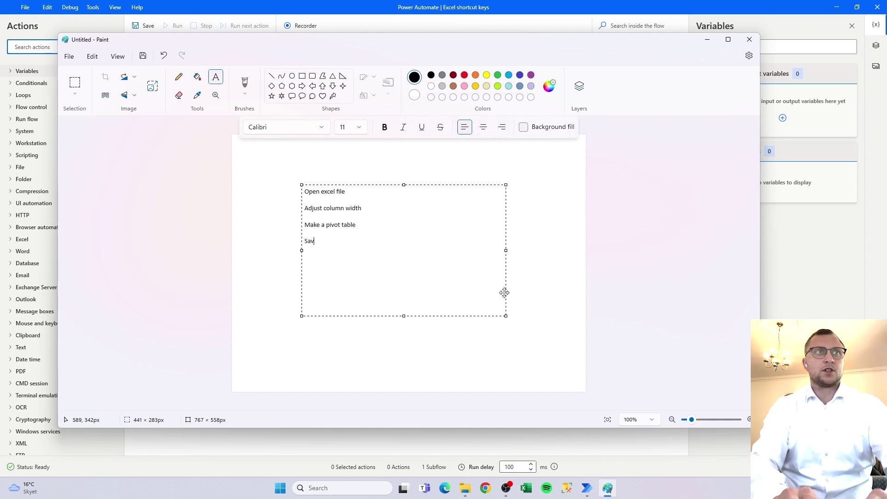
{"action": "type", "text": "e file"}
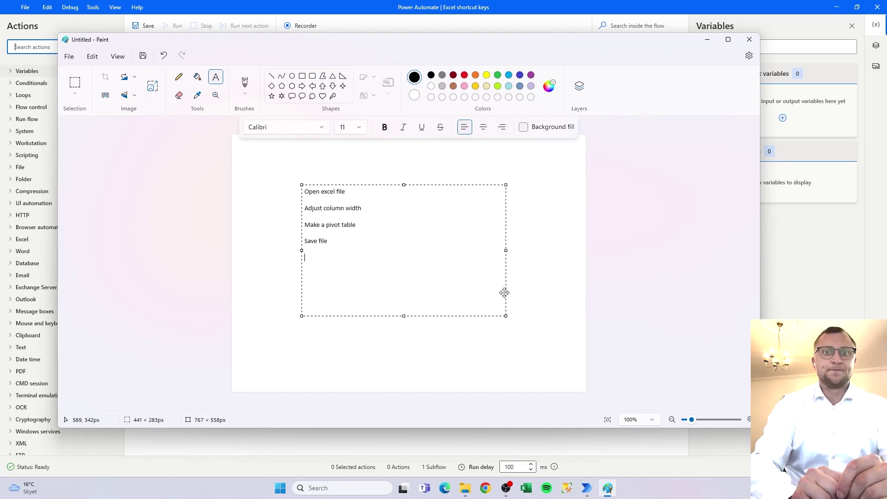
{"action": "key", "text": "Return"}
{"action": "key", "text": "Return"}
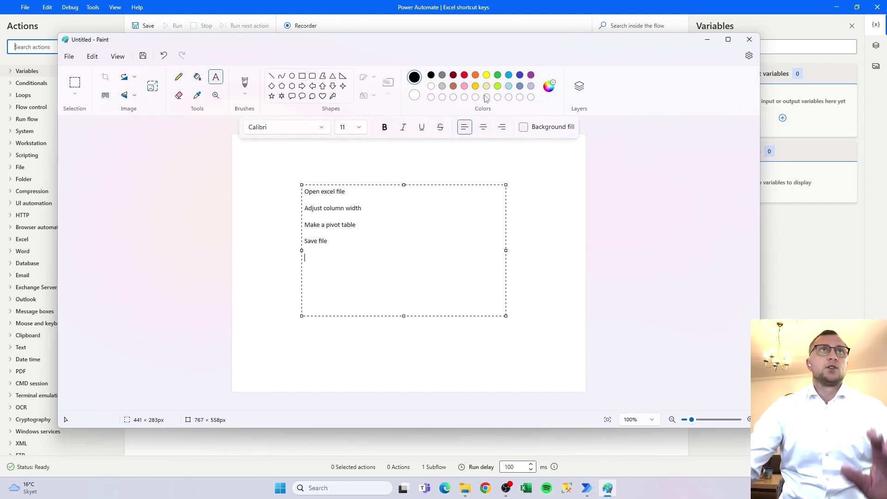
Step: Switch from Paint back to the empty 'Excel shortcut keys' flow with Alt+Tab
{"action": "key", "text": "alt+Tab"}
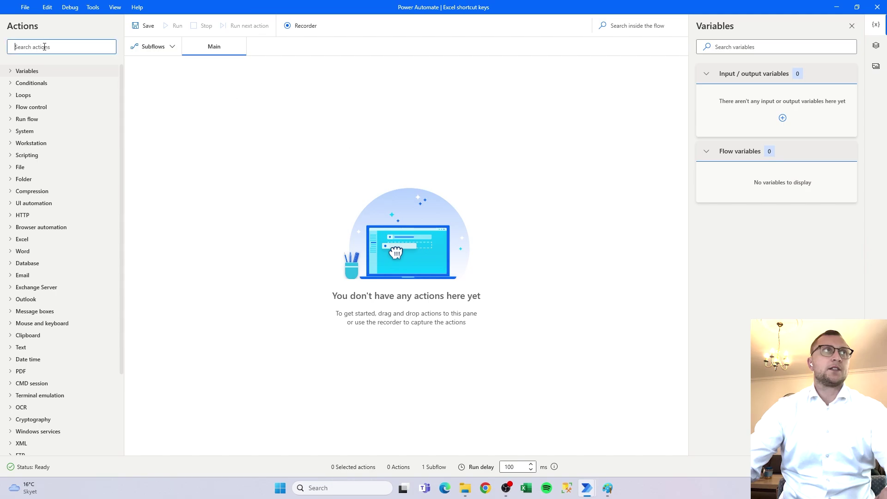
{"action": "left_click", "coordinate": [465, 486]}
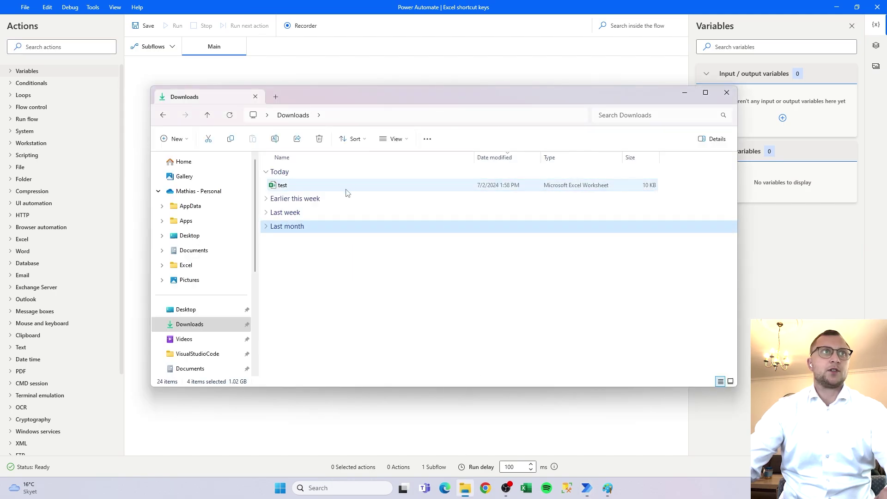
{"action": "double_click", "coordinate": [368, 186]}
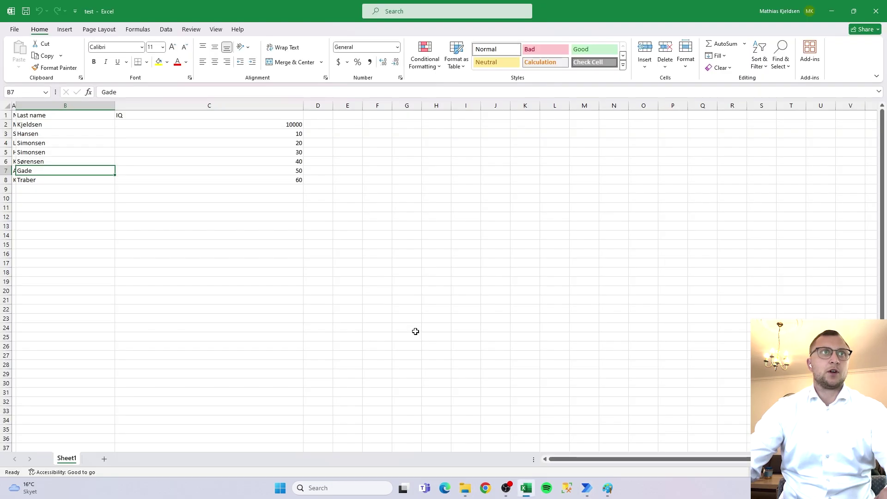
{"action": "left_click_drag", "start_coordinate": [121, 143], "coordinate": [151, 172]}
{"action": "left_click", "coordinate": [151, 172]}
{"action": "left_click", "coordinate": [876, 9]}
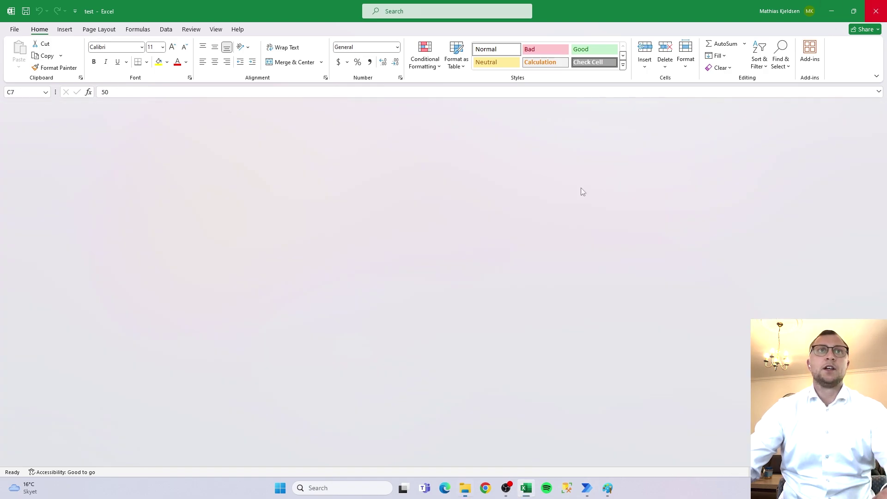
{"action": "left_click", "coordinate": [271, 76]}
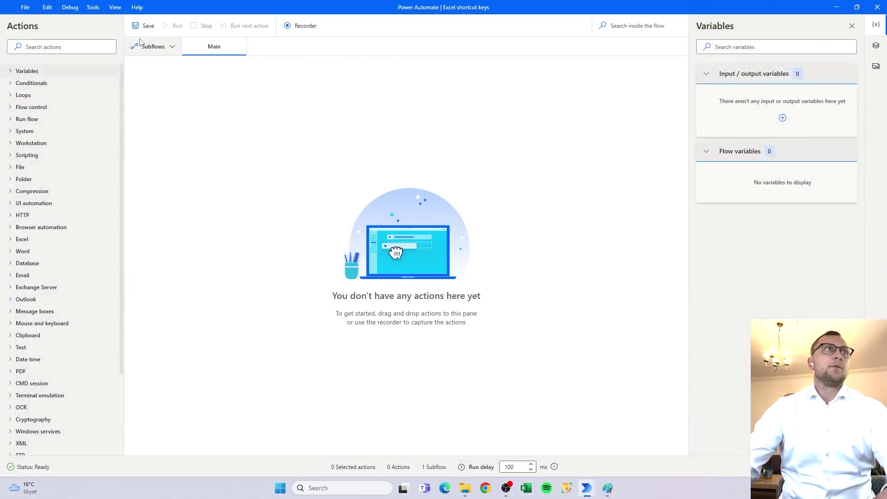
{"action": "left_click", "coordinate": [92, 47]}
Step: Add Launch Excel to Main, set to open the following document
{"action": "type", "text": "laun"}
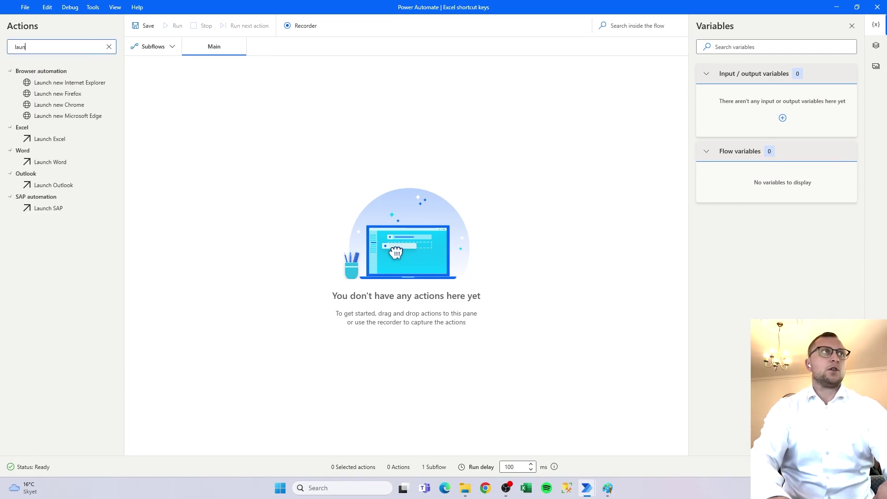
{"action": "left_click_drag", "start_coordinate": [52, 141], "coordinate": [279, 134]}
{"action": "left_click", "coordinate": [452, 200]}
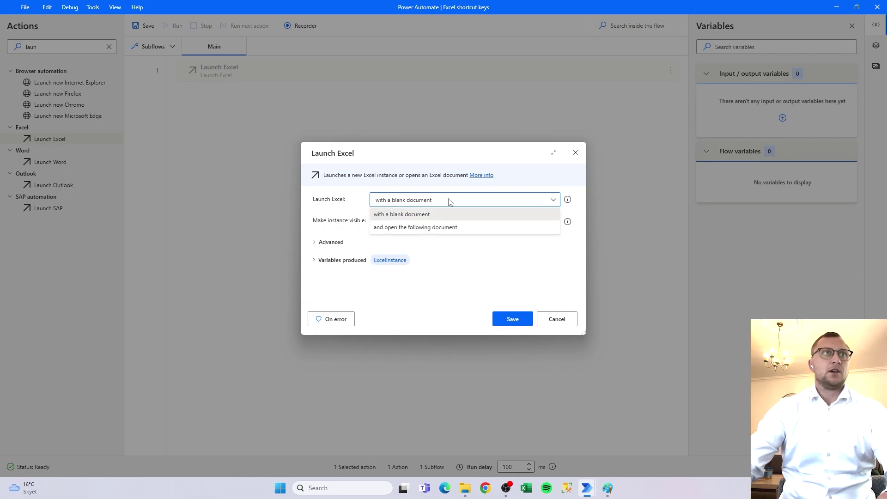
{"action": "left_click", "coordinate": [419, 228]}
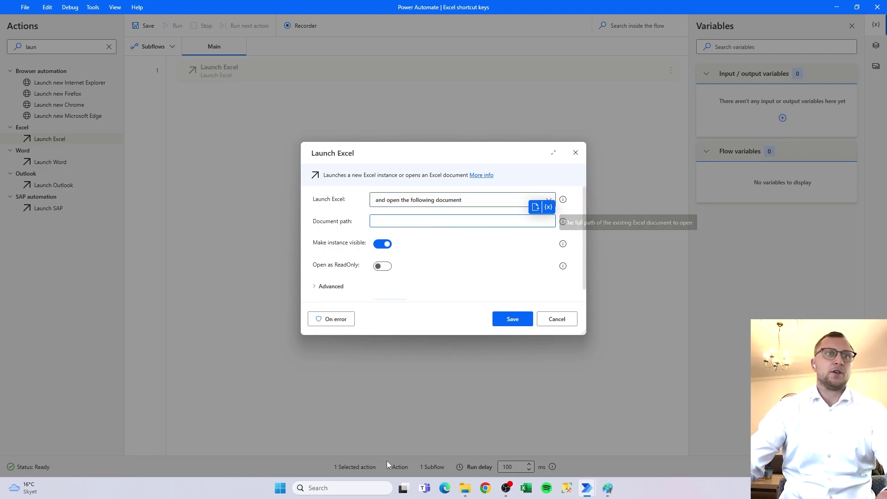
Step: Browse to the test workbook in Downloads and copy its full path
{"action": "left_click", "coordinate": [536, 207]}
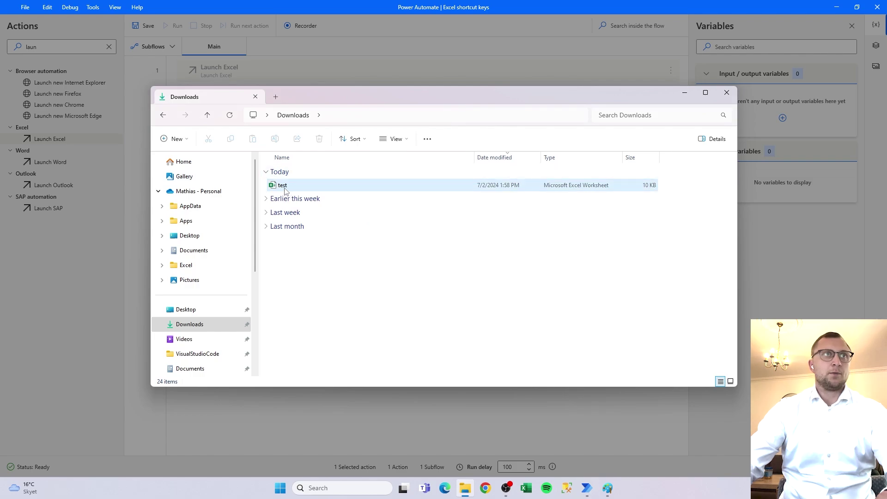
{"action": "left_click", "coordinate": [300, 185]}
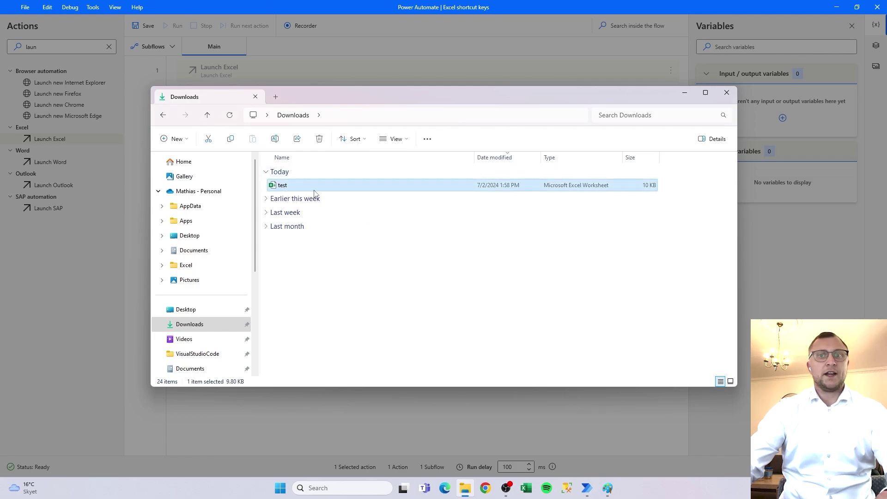
{"action": "right_click", "coordinate": [283, 188]}
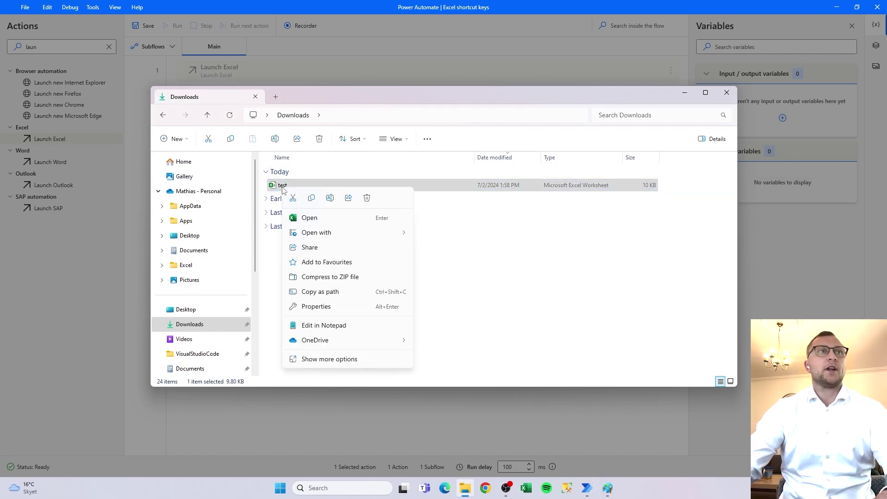
{"action": "left_click", "coordinate": [329, 293]}
Step: Paste test.xlsx's path as the document path, remove the leading quote, and save the action
{"action": "key", "text": "Escape"}
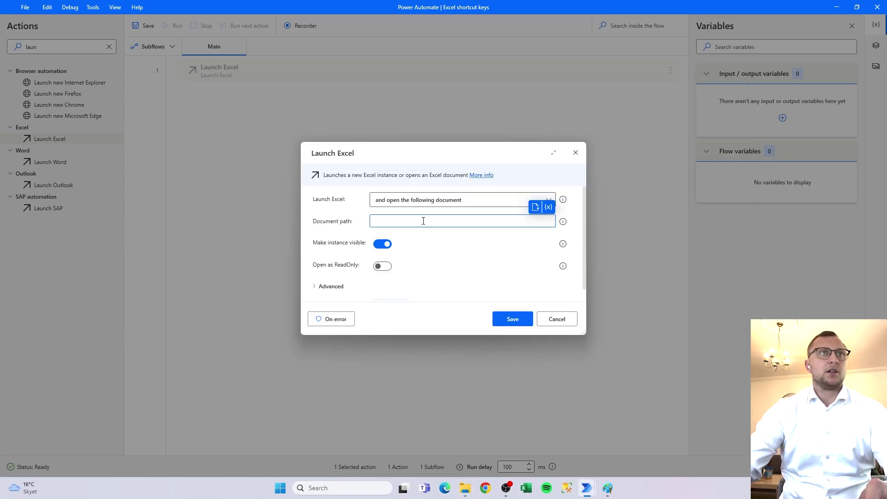
{"action": "type", "text": "\"C:\\Users\\mathi\\Downloads\\test.xlsx\""}
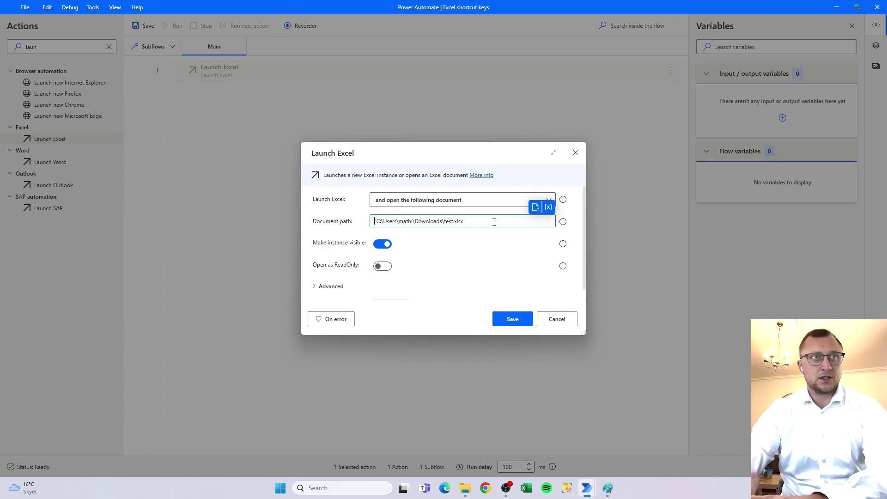
{"action": "key", "text": "Delete"}
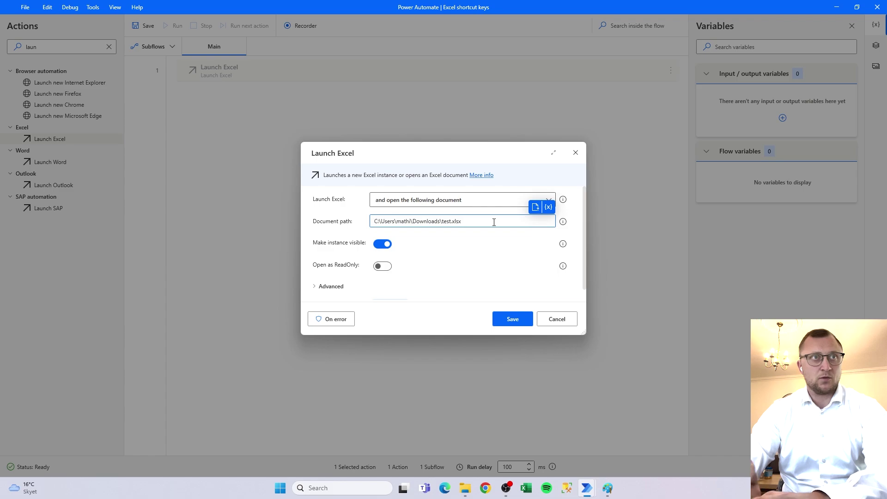
{"action": "left_click", "coordinate": [501, 319]}
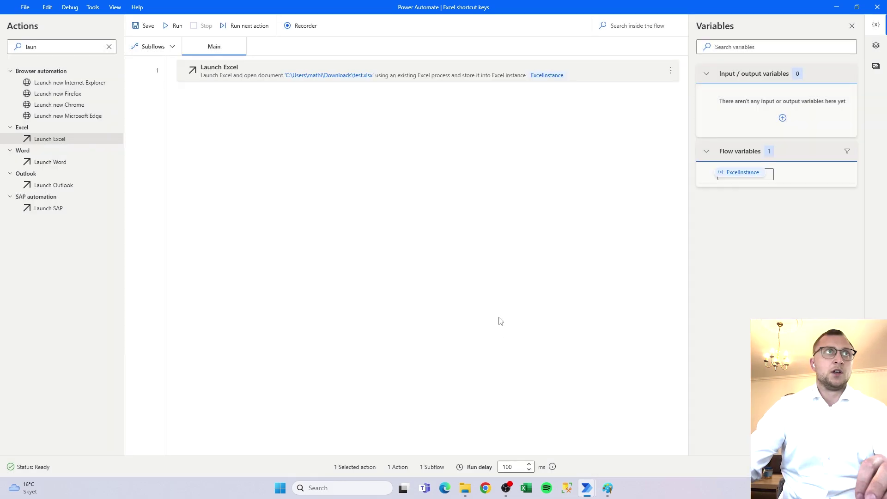
{"action": "left_click", "coordinate": [396, 185]}
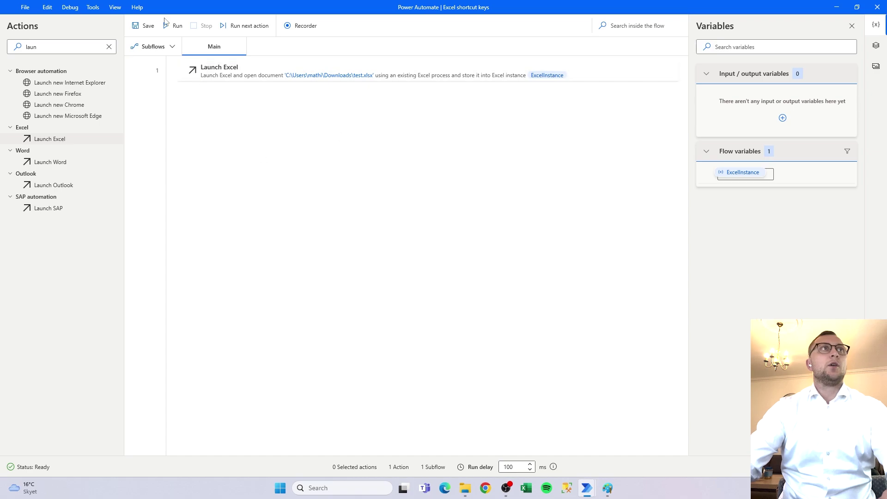
Step: Run the flow and bring the opened test workbook into view higher on screen
{"action": "left_click", "coordinate": [169, 27]}
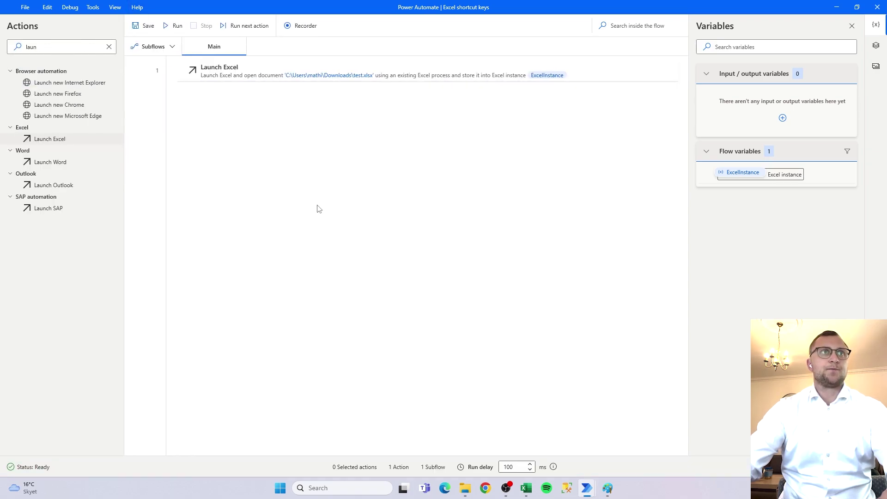
{"action": "left_click", "coordinate": [522, 489]}
{"action": "left_click_drag", "start_coordinate": [334, 136], "coordinate": [353, 85]}
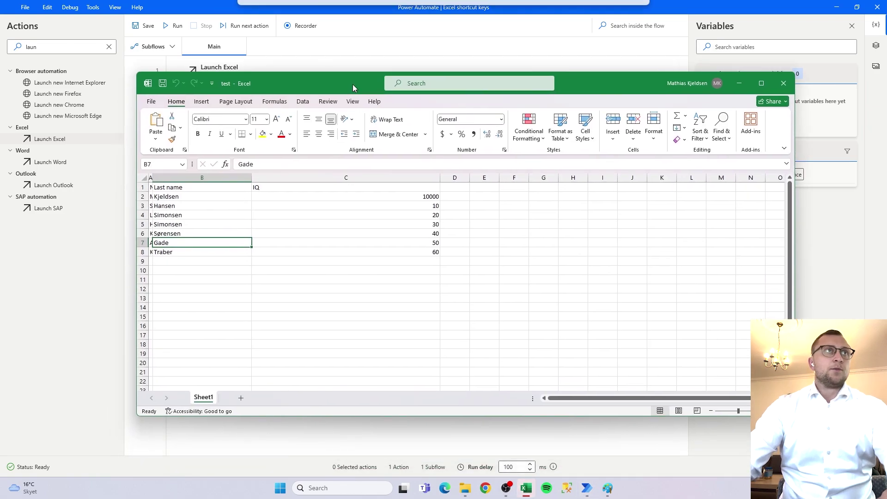
Step: Open the Recorder, move it to the right, maximize Excel, and start recording
{"action": "left_click", "coordinate": [298, 26]}
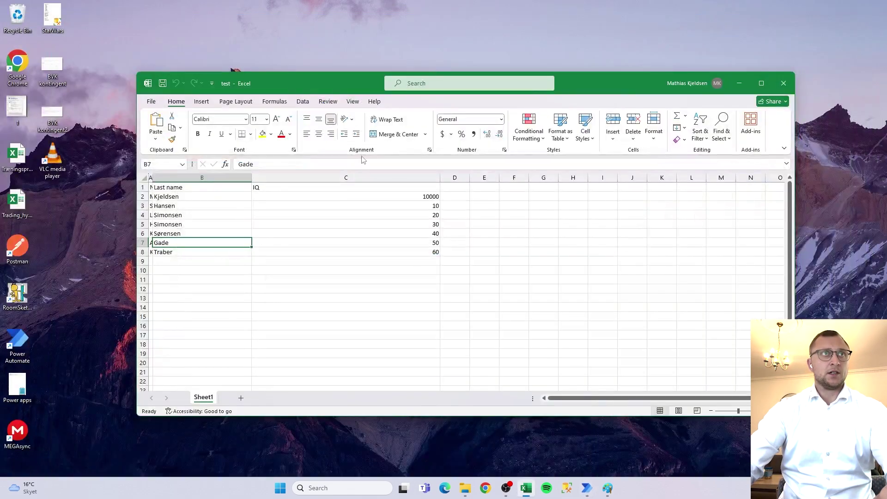
{"action": "left_click_drag", "start_coordinate": [129, 42], "coordinate": [798, 83]}
{"action": "key", "text": "super+Up"}
{"action": "left_click", "coordinate": [793, 306]}
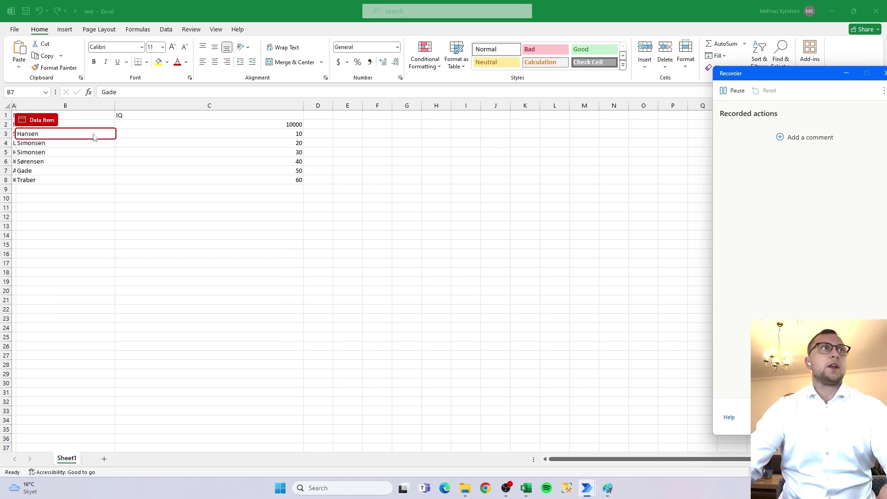
Step: Record clicking B1, Ctrl+A, then Alt, H, O, I to auto-fit columns A–C
{"action": "left_click", "coordinate": [41, 119]}
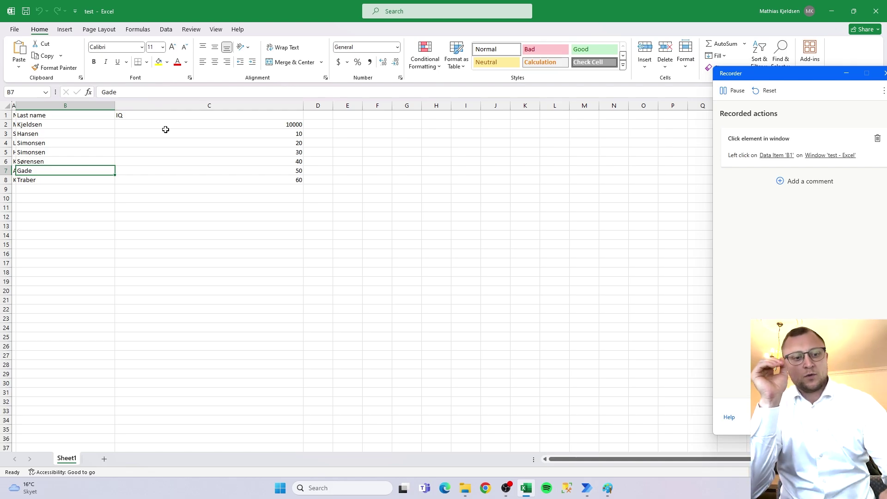
{"action": "key", "text": "ctrl+a"}
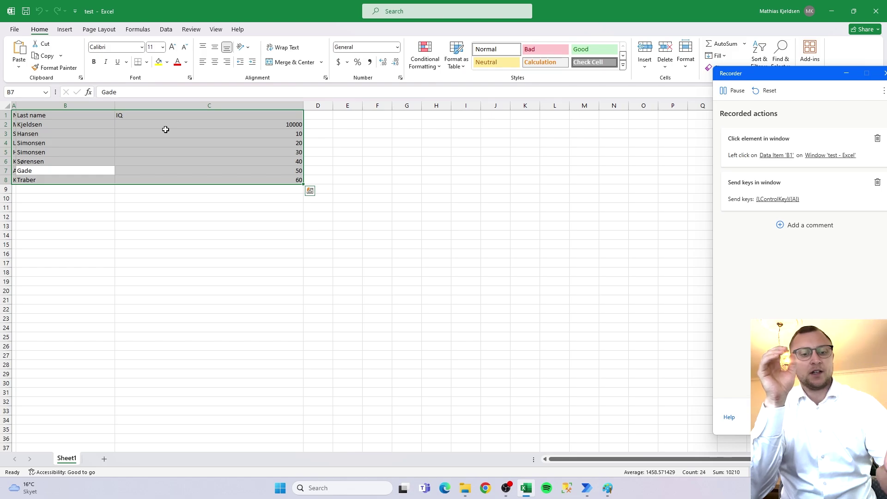
{"action": "key", "text": "alt"}
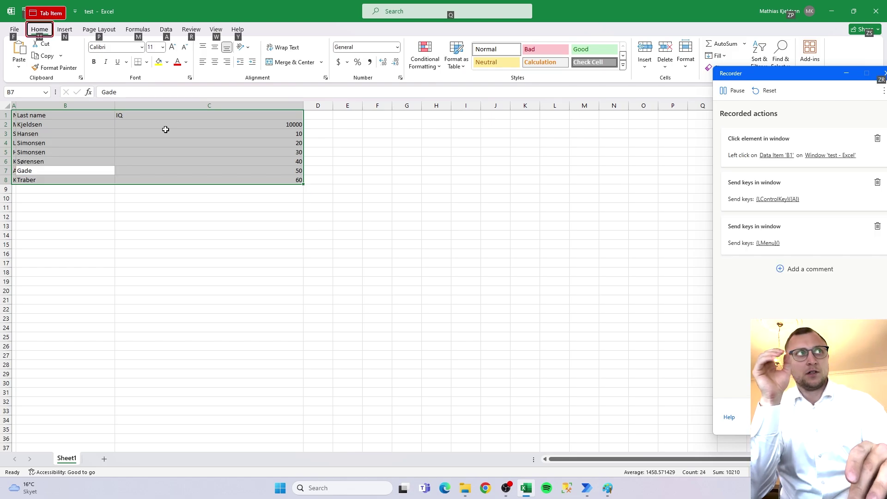
{"action": "key", "text": "h"}
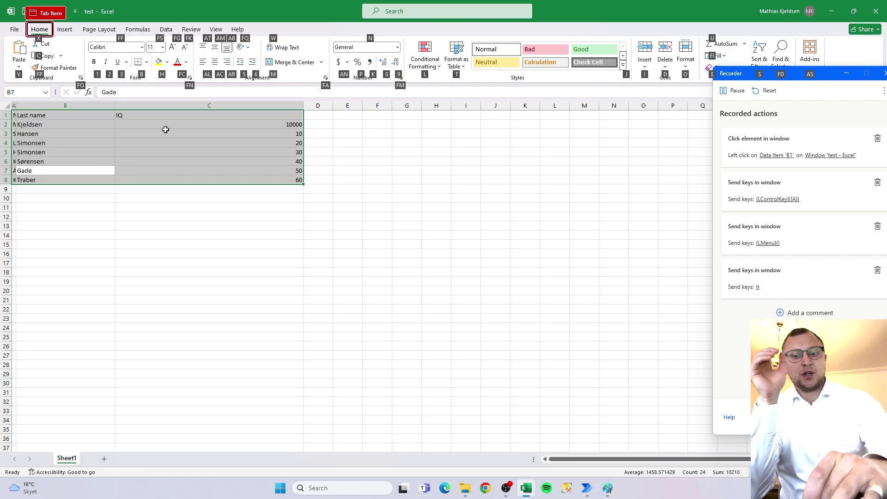
{"action": "key", "text": "o"}
{"action": "key", "text": "i"}
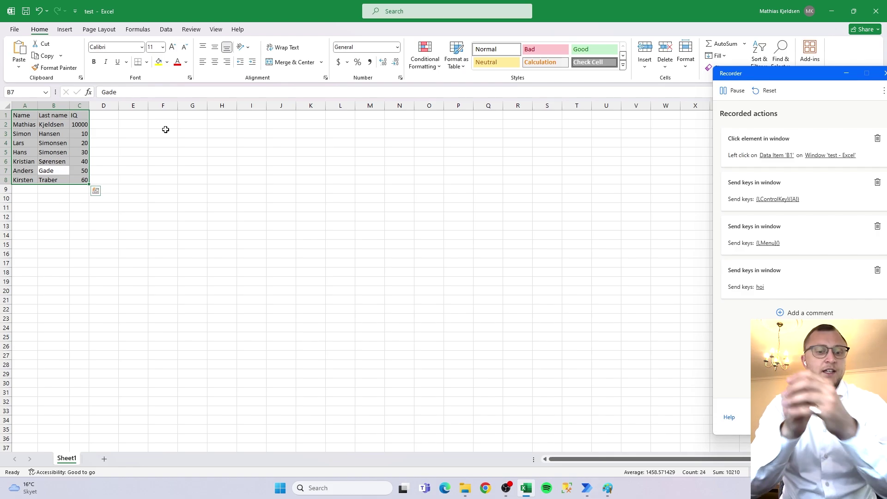
Step: Record Alt+N, V, T, Enter to insert an empty PivotTable1 on a new sheet, then finish recording
{"action": "key", "text": "ctrl+c"}
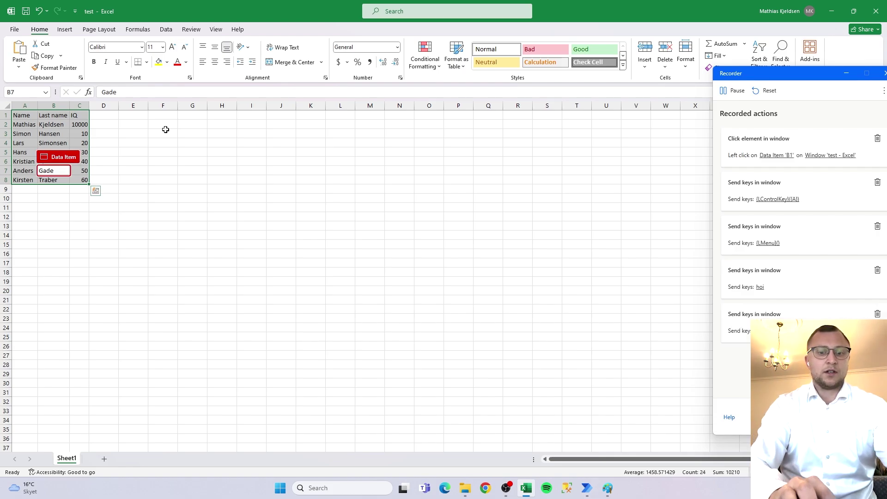
{"action": "key", "text": "alt+n"}
{"action": "key", "text": "v"}
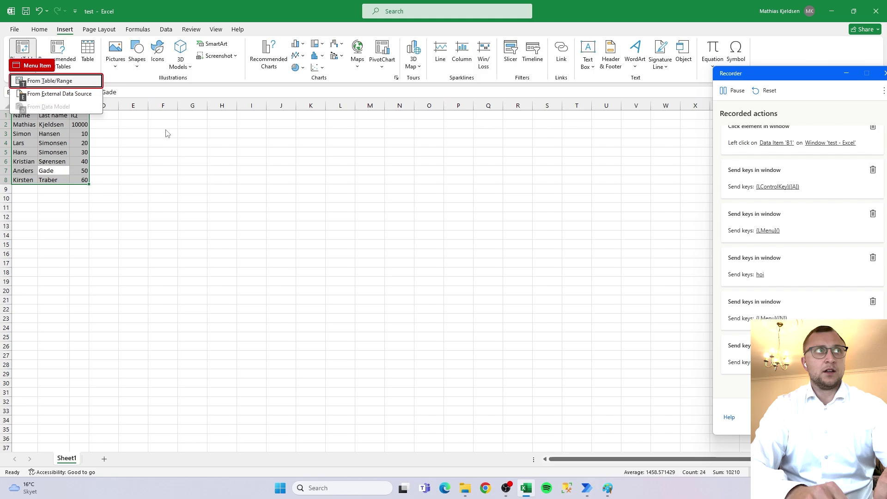
{"action": "key", "text": "t"}
{"action": "key", "text": "Return"}
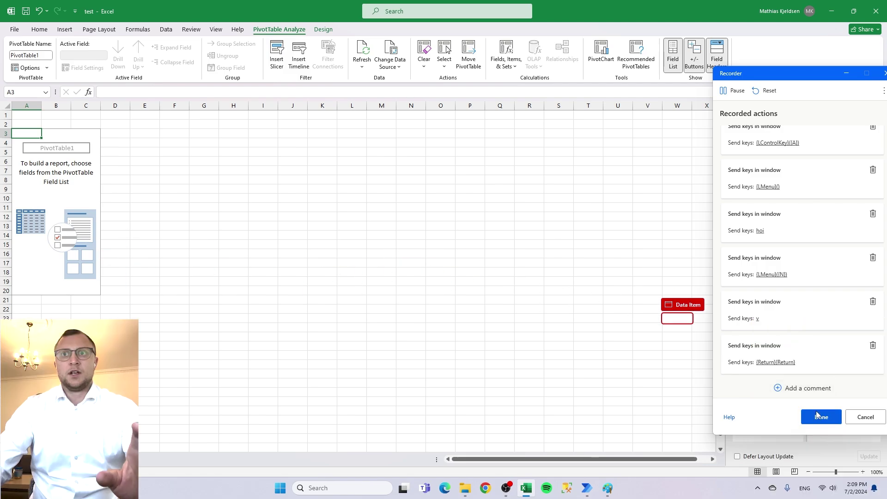
{"action": "left_click", "coordinate": [820, 417]}
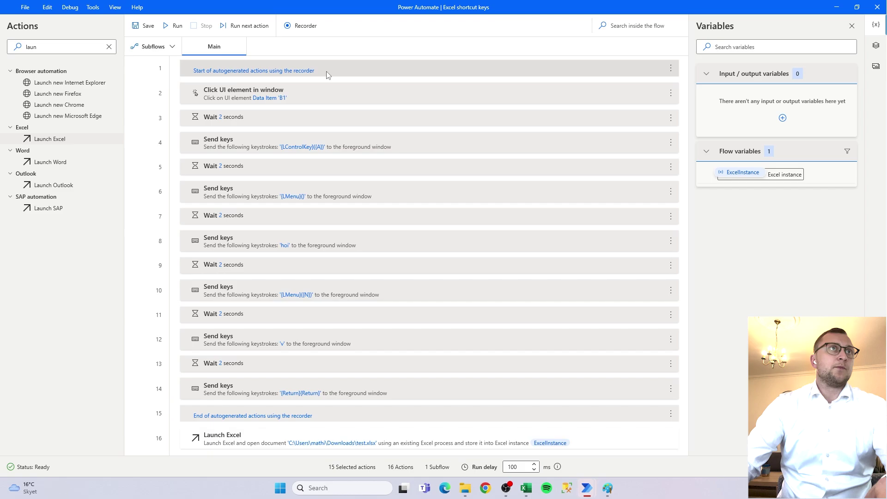
Step: Drag the Launch Excel action from the bottom of the flow up to position 1
{"action": "left_click", "coordinate": [265, 438]}
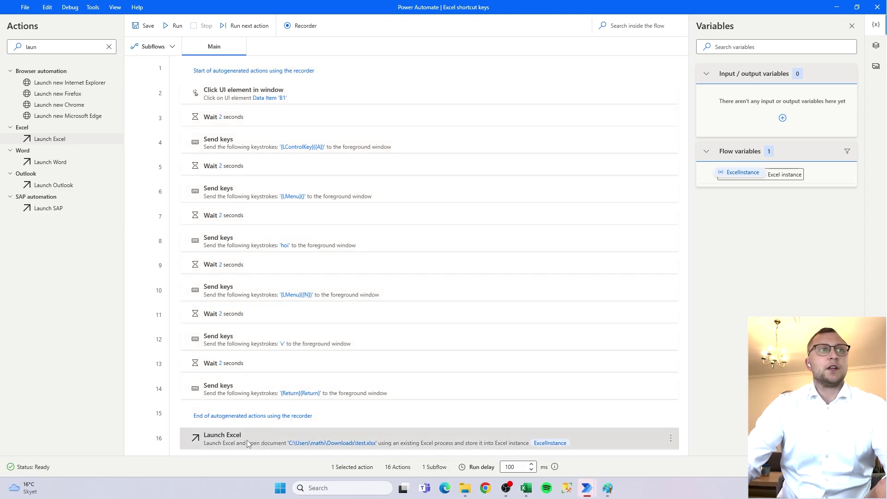
{"action": "left_click_drag", "start_coordinate": [240, 443], "coordinate": [312, 66]}
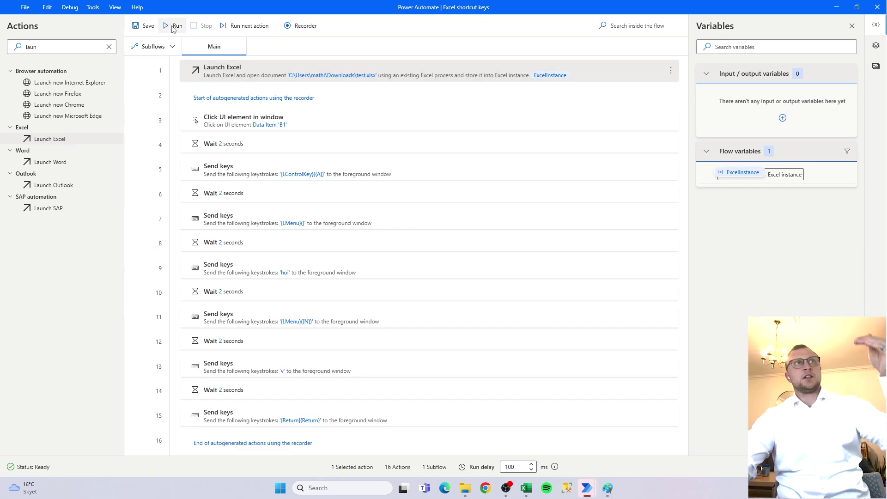
Step: Add a Close Excel action at the end of the flow with Before closing Excel set to Save document
{"action": "double_click", "coordinate": [95, 46]}
{"action": "type", "text": "close"}
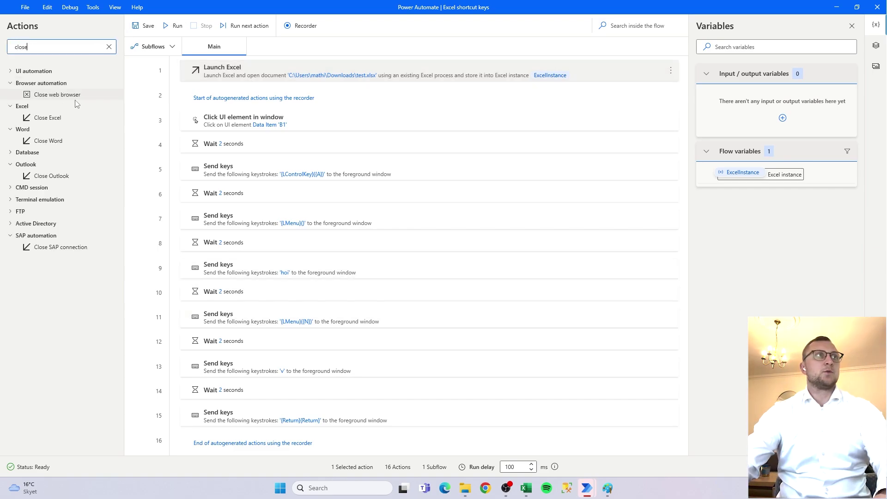
{"action": "left_click_drag", "start_coordinate": [61, 120], "coordinate": [299, 446]}
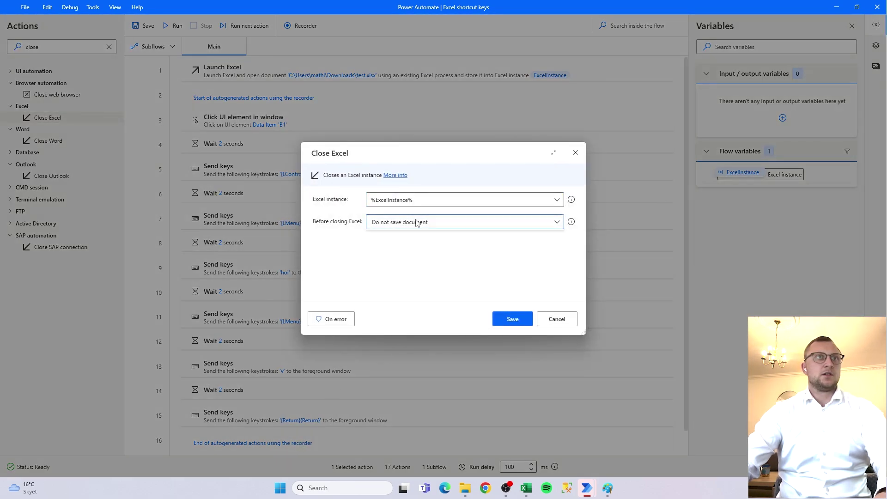
{"action": "left_click", "coordinate": [418, 222]}
{"action": "left_click", "coordinate": [406, 250]}
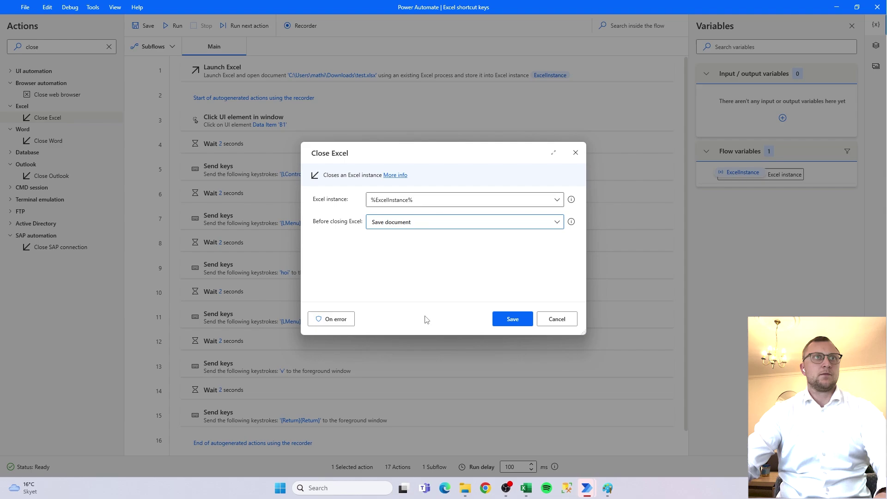
{"action": "left_click", "coordinate": [460, 224]}
{"action": "left_click", "coordinate": [451, 262]}
{"action": "left_click", "coordinate": [450, 225]}
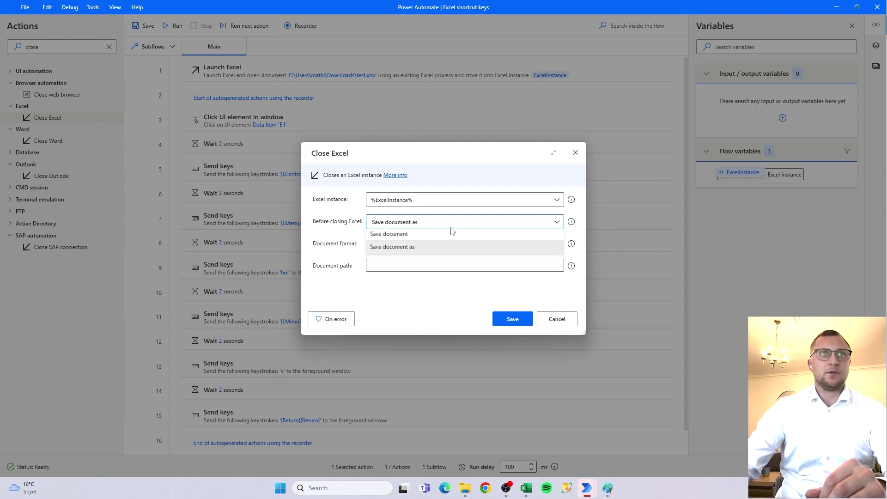
{"action": "left_click", "coordinate": [440, 250]}
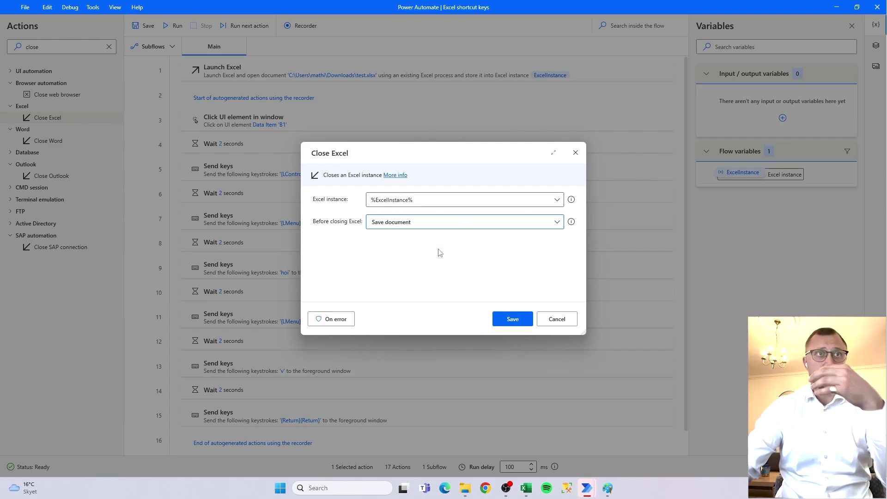
{"action": "left_click", "coordinate": [513, 319]}
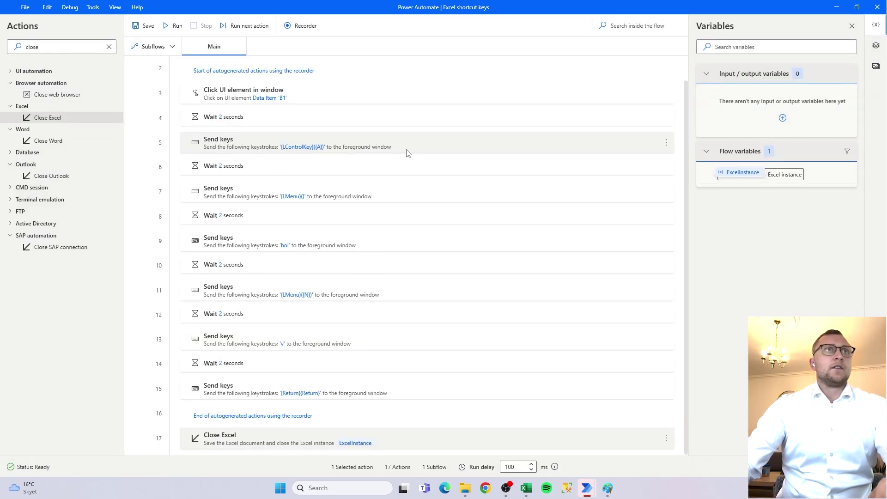
{"action": "scroll", "coordinate": [415, 154], "scroll_direction": "up", "scroll_amount": 1}
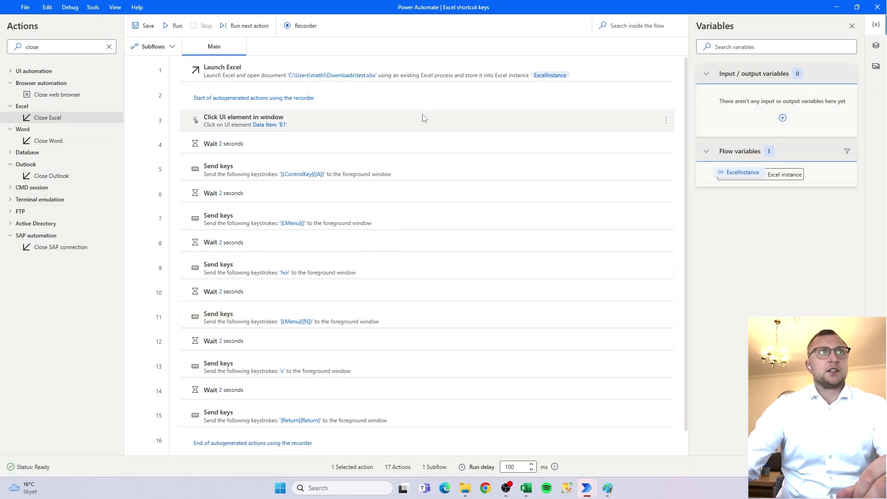
{"action": "scroll", "coordinate": [437, 240], "scroll_direction": "down", "scroll_amount": 1}
{"action": "scroll", "coordinate": [370, 278], "scroll_direction": "up", "scroll_amount": 1}
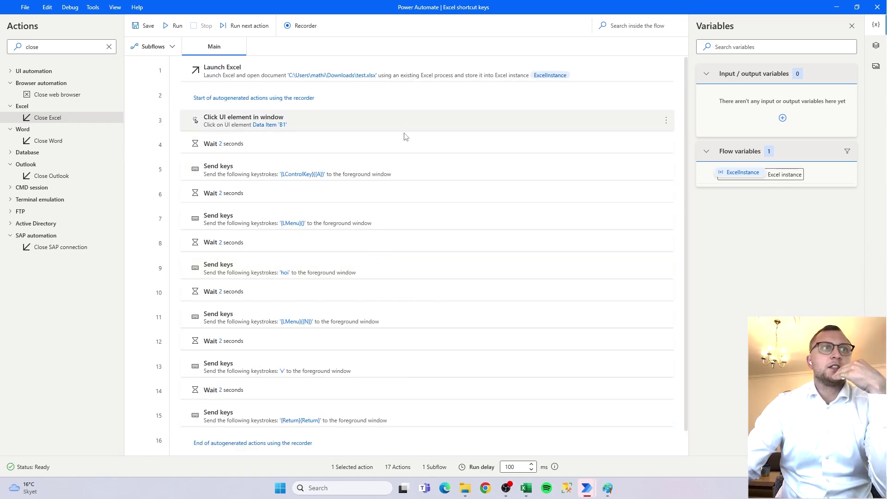
{"action": "scroll", "coordinate": [430, 318], "scroll_direction": "down", "scroll_amount": 1}
{"action": "scroll", "coordinate": [424, 312], "scroll_direction": "up", "scroll_amount": 1}
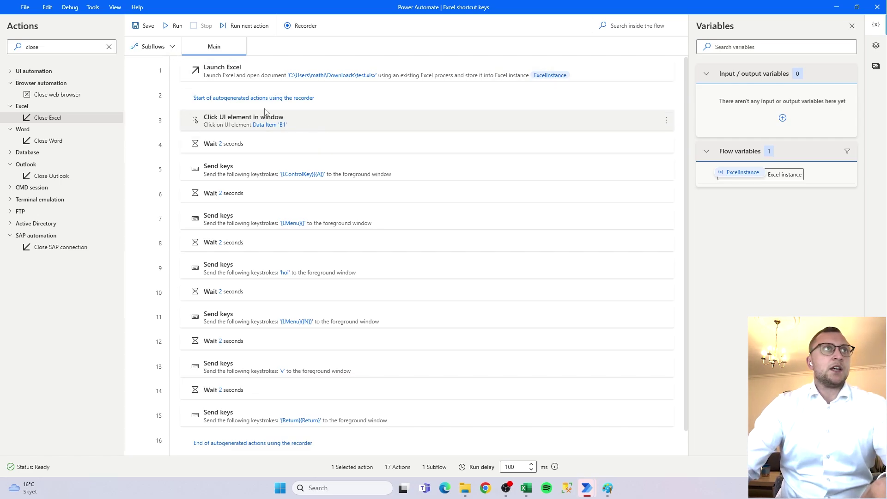
Step: Add a new subflow named 'Shortcut keys' from the Subflows dropdown
{"action": "left_click", "coordinate": [173, 48]}
{"action": "left_click", "coordinate": [184, 114]}
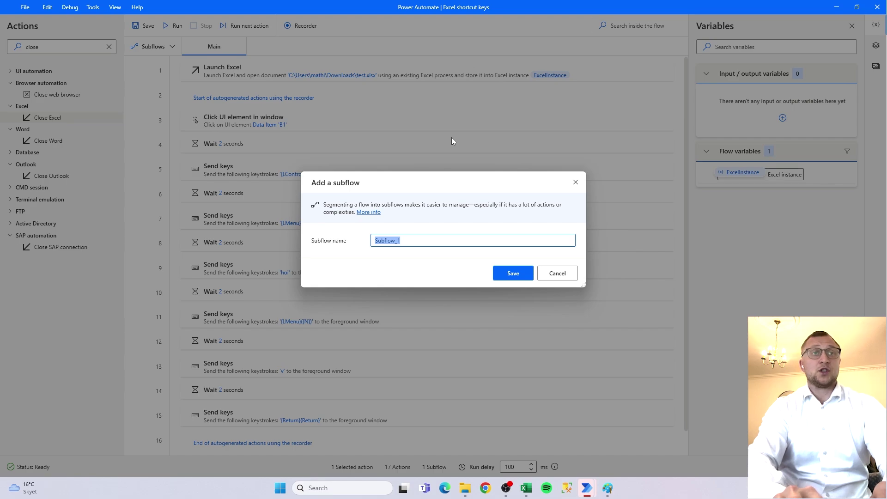
{"action": "type", "text": "Shork"}
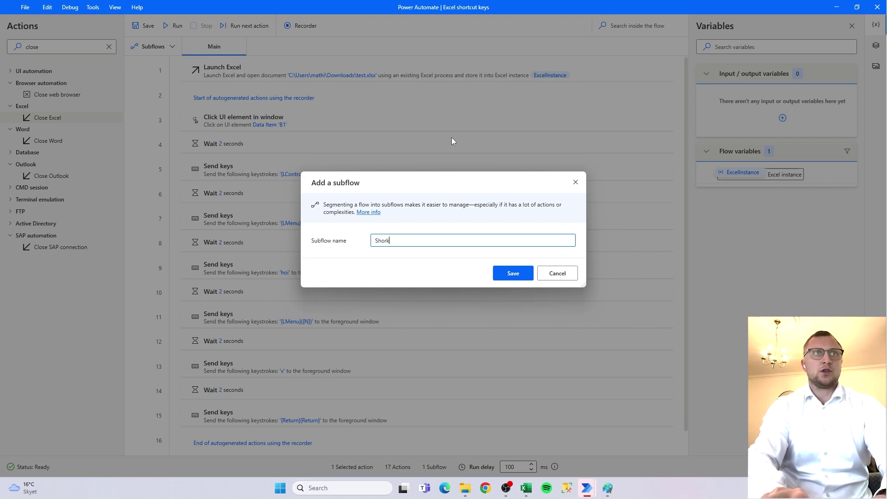
{"action": "key", "text": "BackSpace"}
{"action": "type", "text": "tcut keys"}
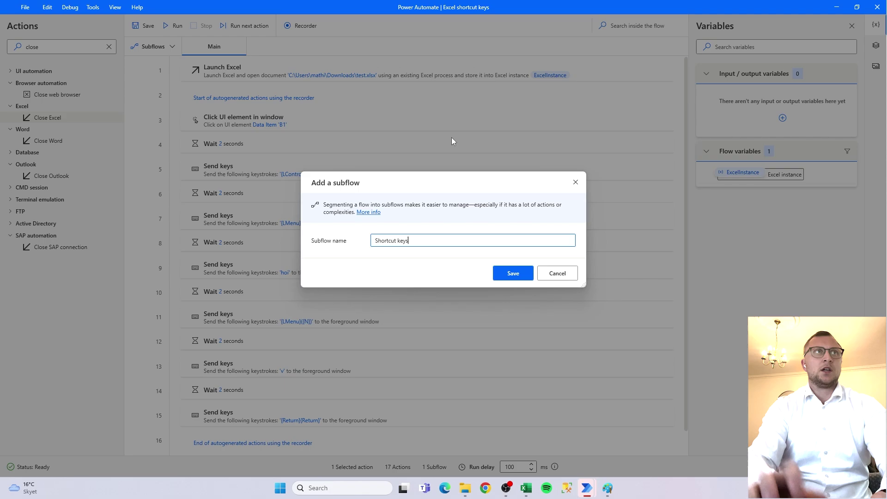
{"action": "key", "text": "Return"}
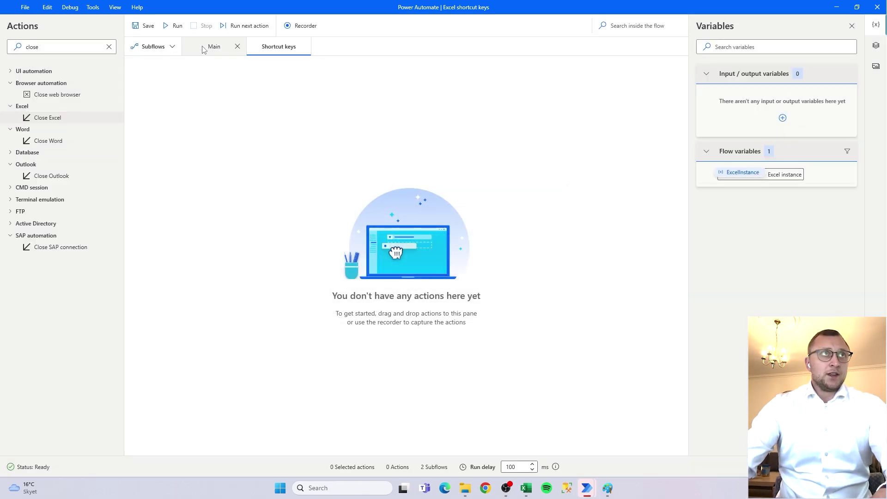
Step: In the Main flow, select all recorded actions from the start marker to the end-of-recording marker
{"action": "left_click", "coordinate": [151, 48]}
{"action": "left_click", "coordinate": [213, 48]}
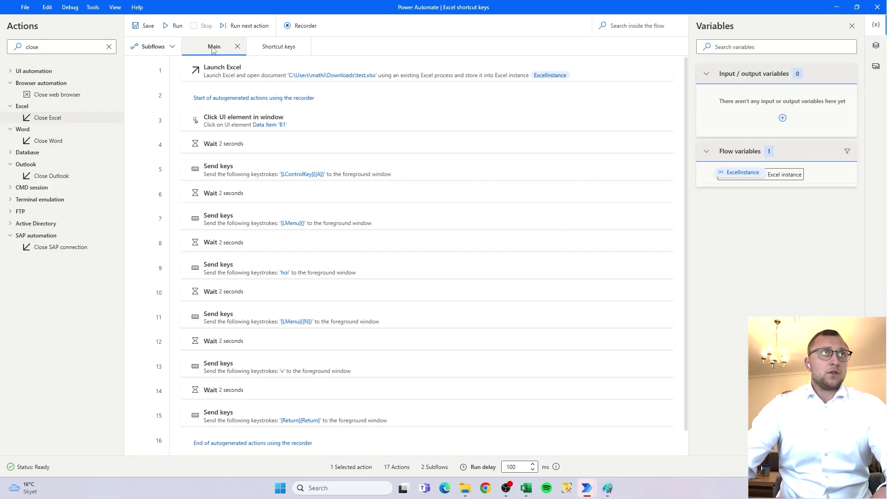
{"action": "left_click", "coordinate": [301, 97]}
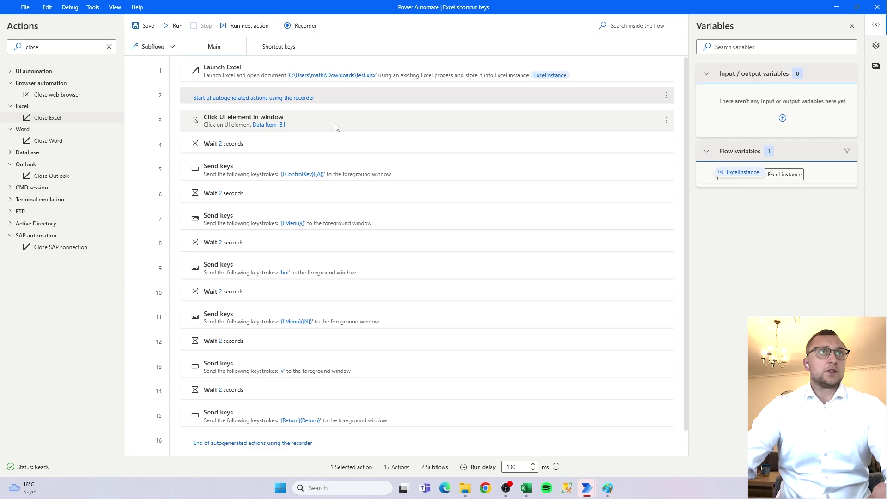
{"action": "left_click", "coordinate": [356, 125], "text": "shift"}
{"action": "left_click", "coordinate": [366, 144], "text": "shift"}
{"action": "left_click", "coordinate": [382, 171], "text": "shift"}
{"action": "left_click", "coordinate": [382, 194], "text": "shift"}
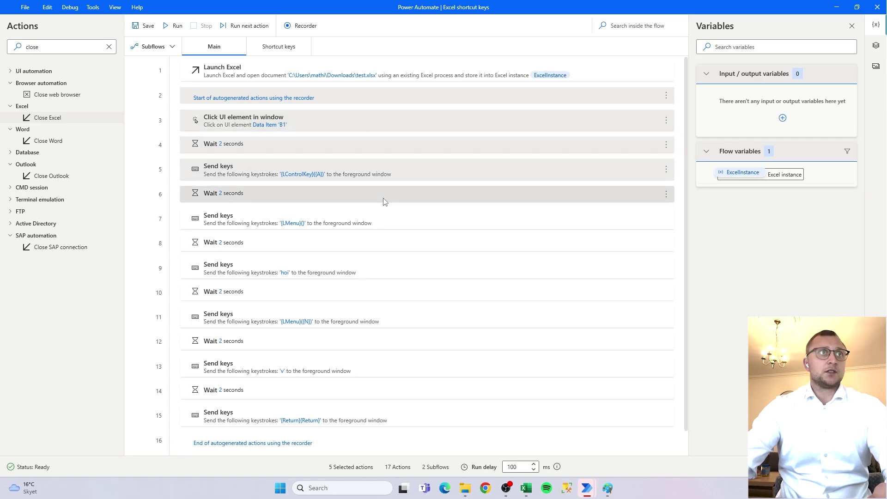
{"action": "left_click", "coordinate": [381, 223], "text": "shift"}
{"action": "left_click", "coordinate": [384, 245], "text": "shift"}
{"action": "left_click", "coordinate": [384, 266], "text": "shift"}
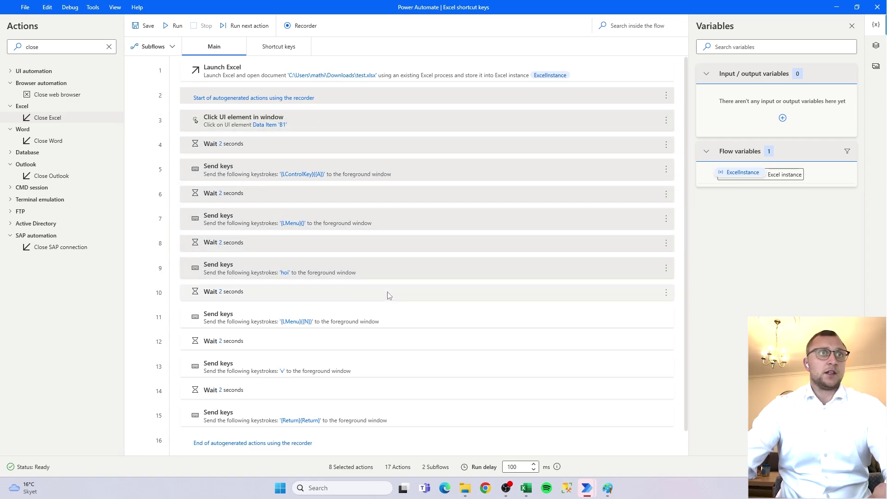
{"action": "left_click", "coordinate": [388, 295], "text": "shift"}
{"action": "left_click", "coordinate": [392, 320], "text": "shift"}
{"action": "left_click", "coordinate": [398, 341], "text": "shift"}
{"action": "left_click", "coordinate": [404, 367], "text": "shift"}
{"action": "left_click", "coordinate": [409, 388], "text": "shift"}
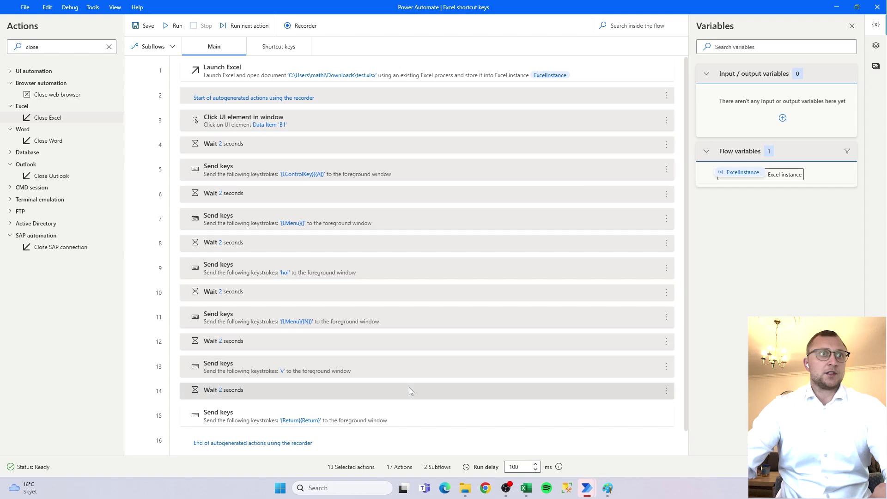
{"action": "scroll", "coordinate": [421, 390], "scroll_direction": "down", "scroll_amount": 1}
{"action": "left_click", "coordinate": [426, 392], "text": "shift"}
{"action": "left_click", "coordinate": [422, 412], "text": "shift"}
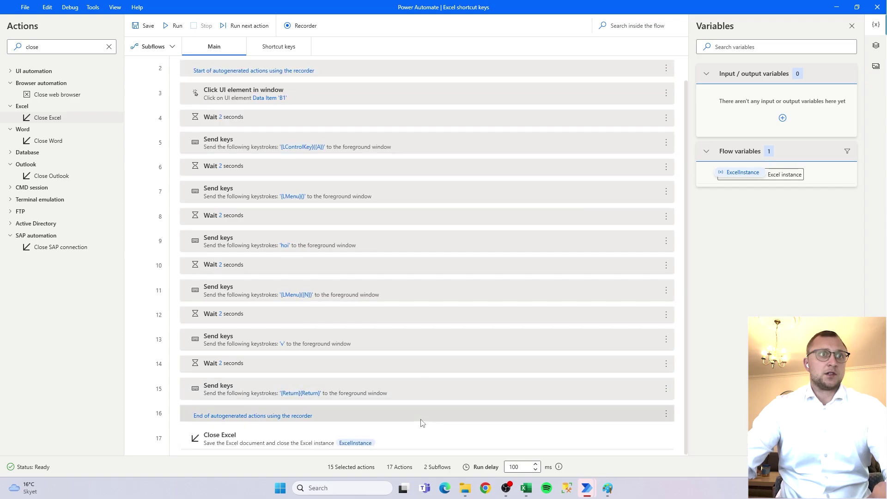
Step: Move the selected recorded actions into the Shortcut keys subflow and return to Main
{"action": "left_click_drag", "start_coordinate": [333, 74], "coordinate": [370, 162]}
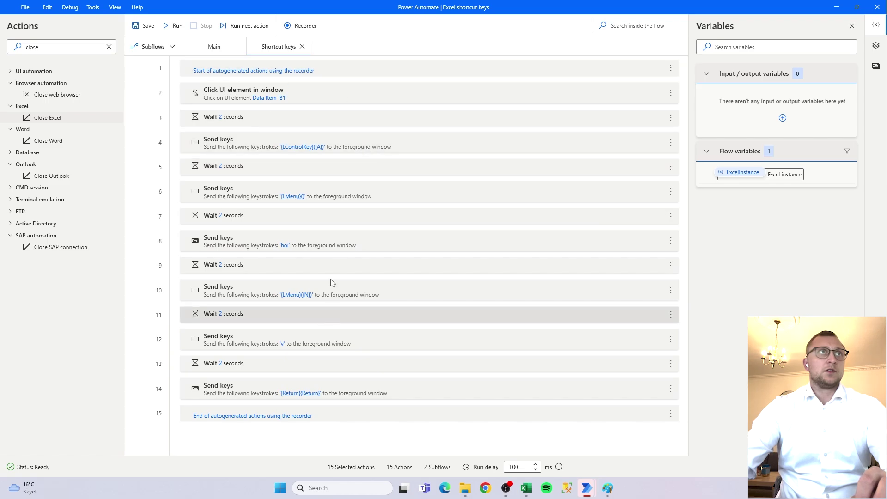
{"action": "left_click", "coordinate": [212, 47]}
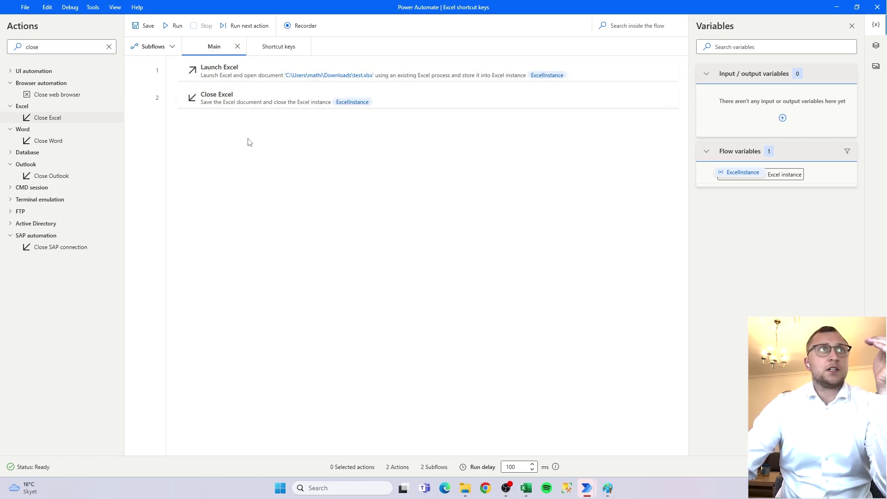
{"action": "left_click", "coordinate": [93, 47]}
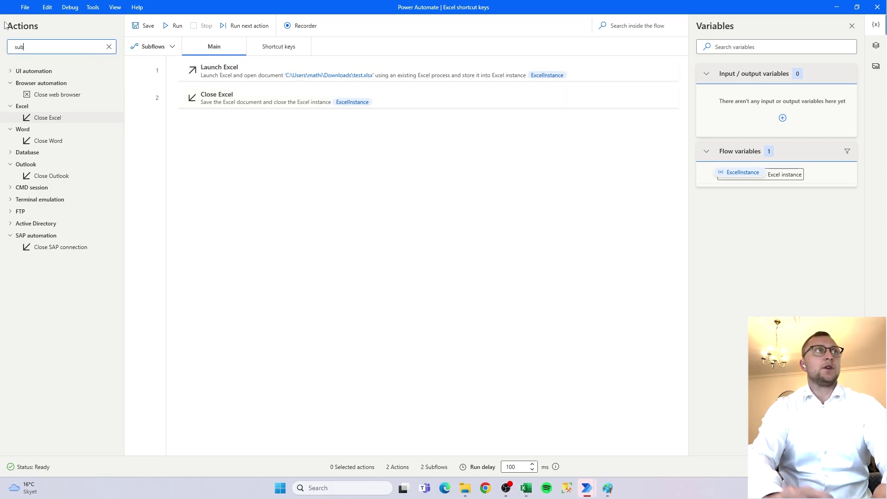
Step: Insert a Run subflow action calling 'Shortcut keys' between Launch Excel and Close Excel
{"action": "key", "text": "BackSpace"}
{"action": "key", "text": "BackSpace"}
{"action": "key", "text": "BackSpace"}
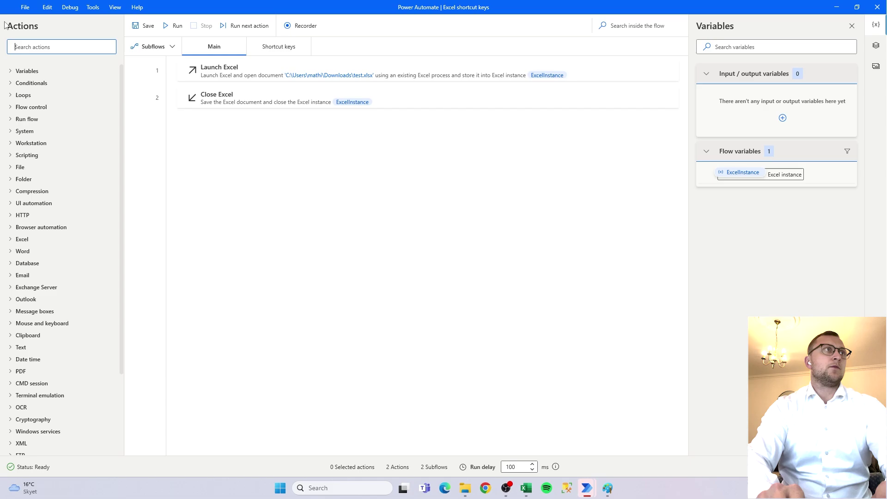
{"action": "type", "text": "flow"}
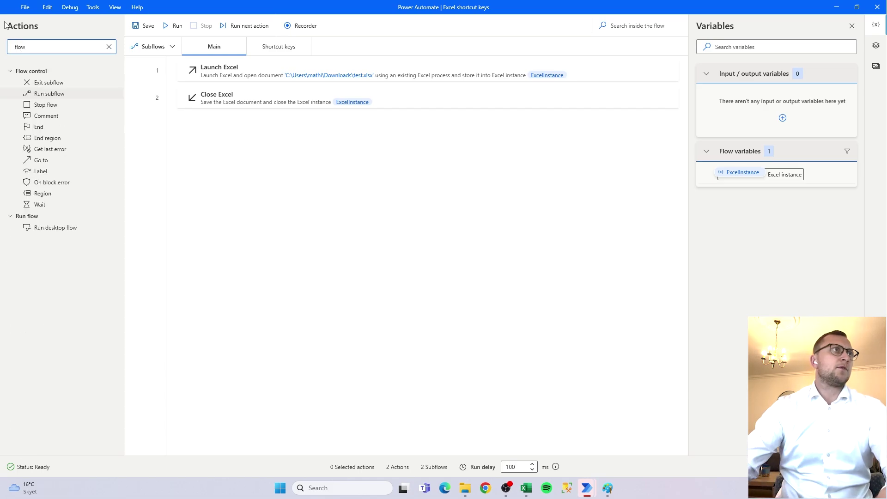
{"action": "left_click", "coordinate": [64, 97]}
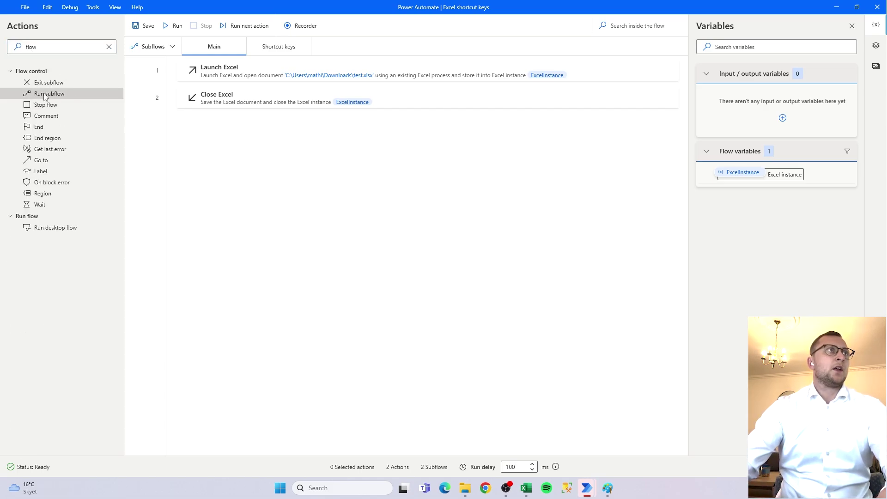
{"action": "left_click_drag", "start_coordinate": [45, 96], "coordinate": [265, 92]}
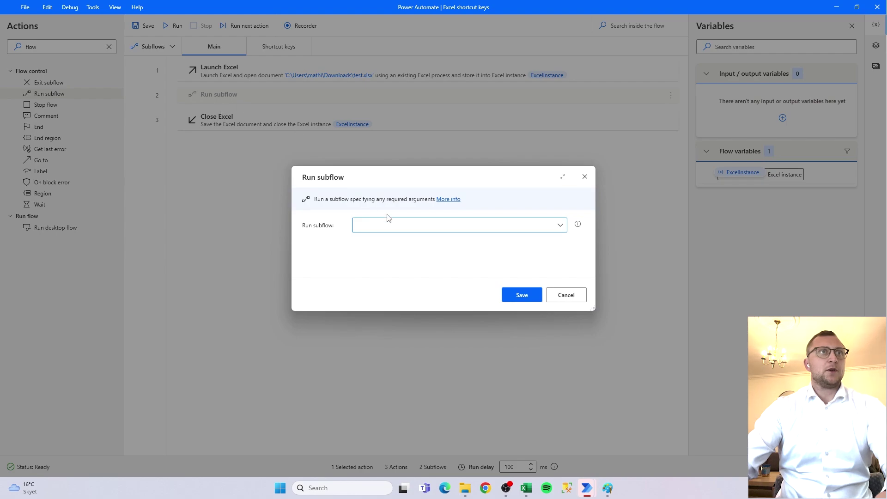
{"action": "left_click", "coordinate": [561, 226]}
{"action": "left_click", "coordinate": [383, 241]}
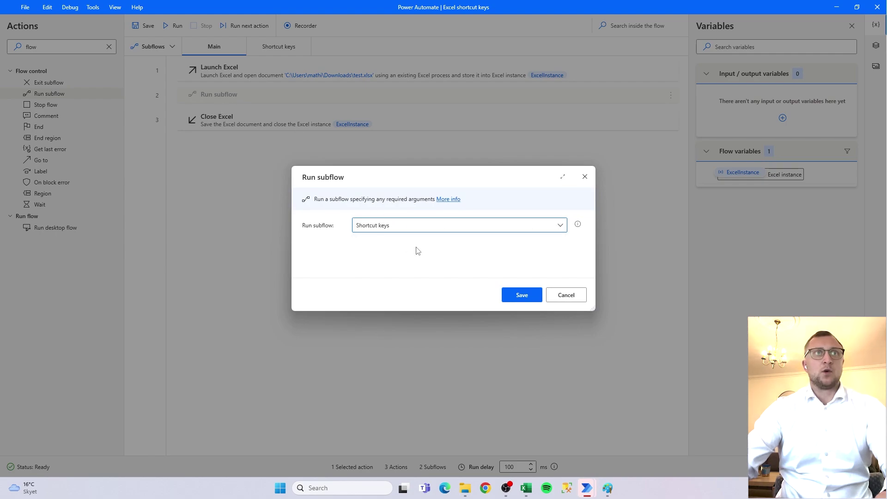
{"action": "left_click", "coordinate": [518, 295]}
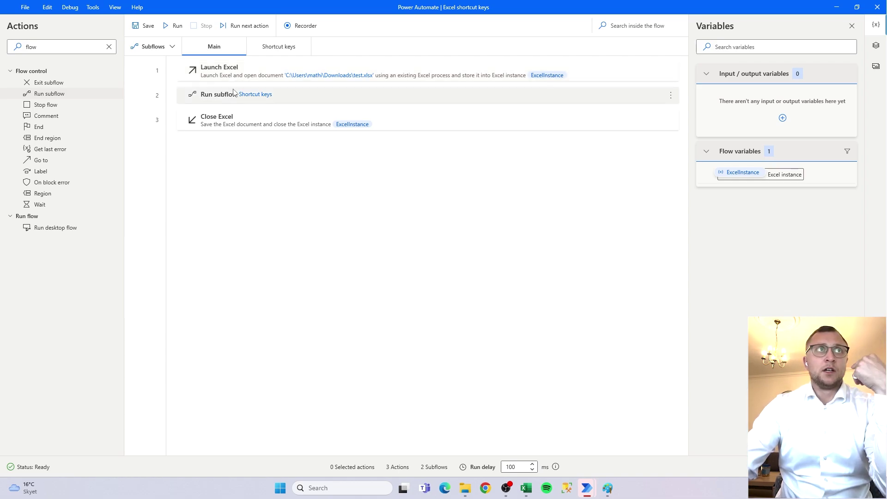
Step: Review the Shortcut keys subflow's actions, return to Main, and save the flow
{"action": "left_click", "coordinate": [278, 46]}
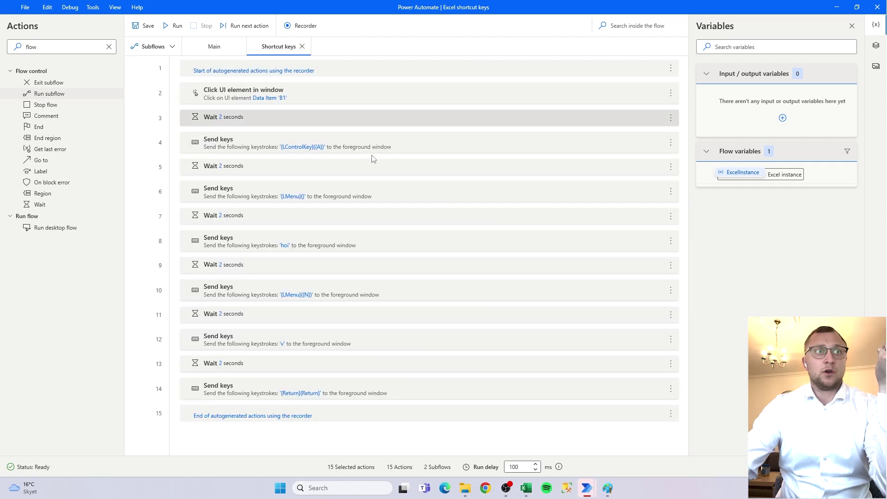
{"action": "left_click", "coordinate": [220, 50]}
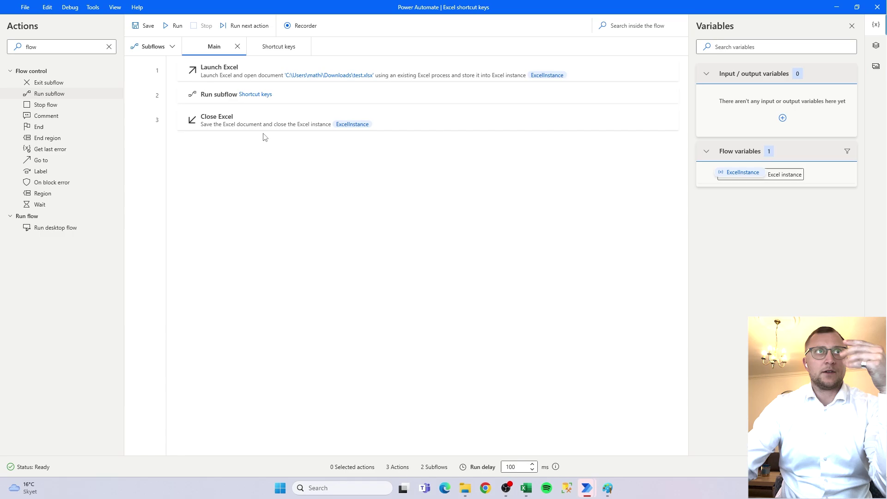
{"action": "left_click", "coordinate": [143, 25]}
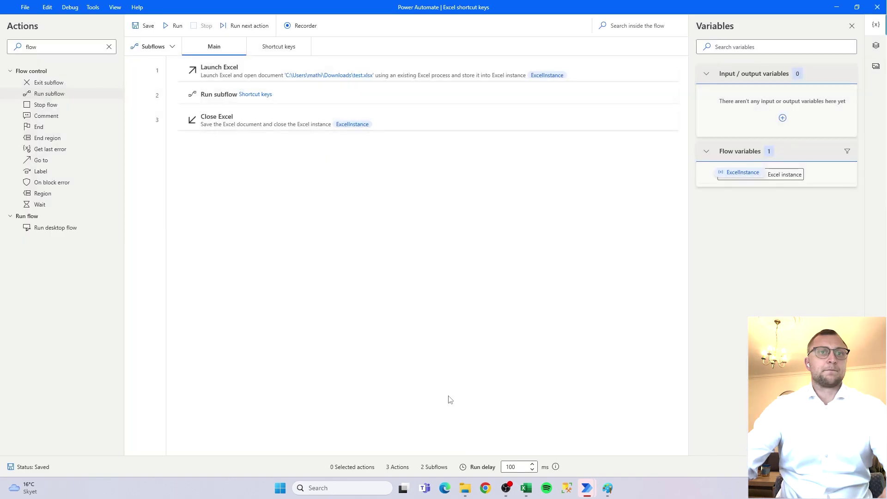
{"action": "left_click", "coordinate": [465, 488]}
Step: Delete Sheet2 and its PivotTable from the test workbook
{"action": "left_click", "coordinate": [526, 488]}
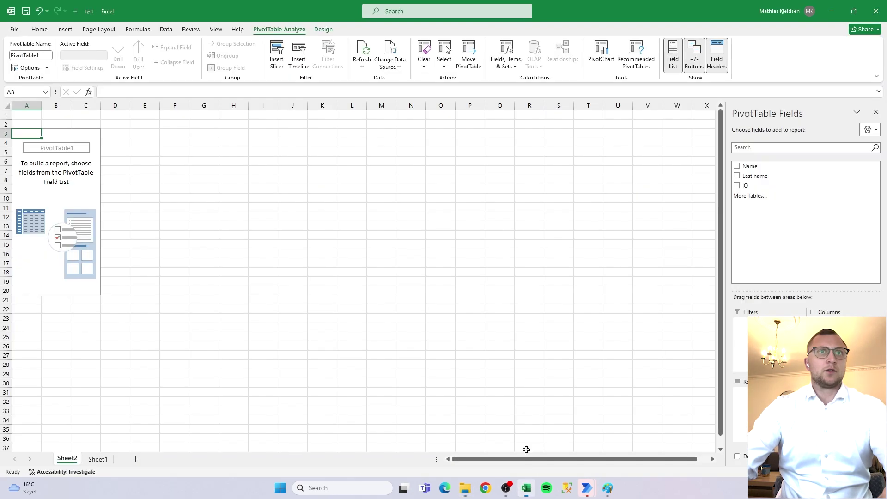
{"action": "right_click", "coordinate": [73, 458]}
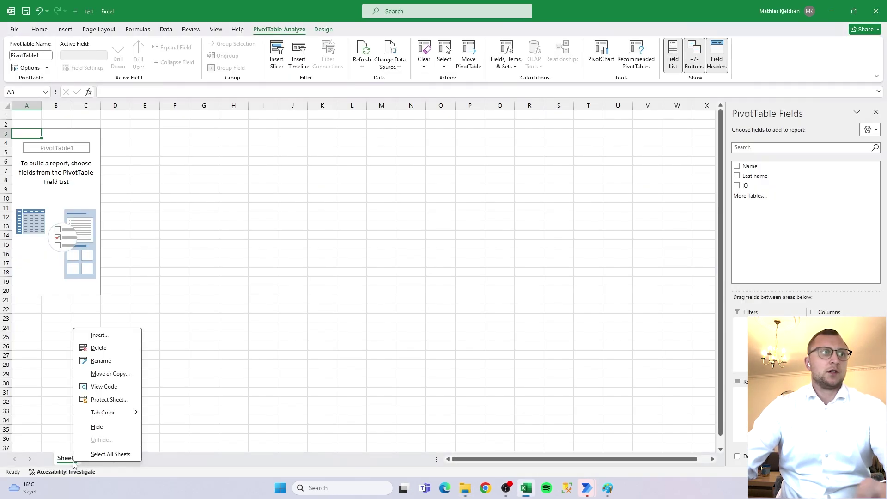
{"action": "left_click", "coordinate": [122, 349]}
{"action": "key", "text": "Return"}
Step: Widen column A to about 430 px and C to about 596 px, narrow B to about 36 px, then close Excel
{"action": "left_click", "coordinate": [56, 134]}
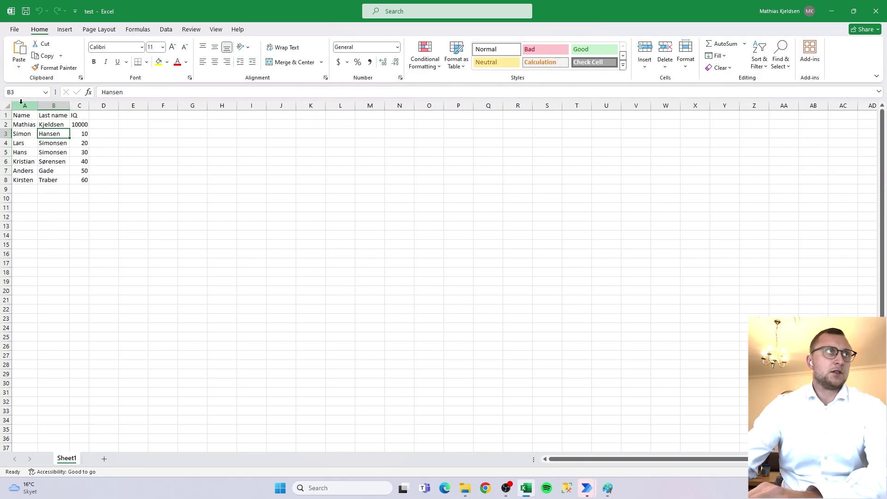
{"action": "left_click_drag", "start_coordinate": [38, 105], "coordinate": [509, 160]}
{"action": "left_click", "coordinate": [236, 105]}
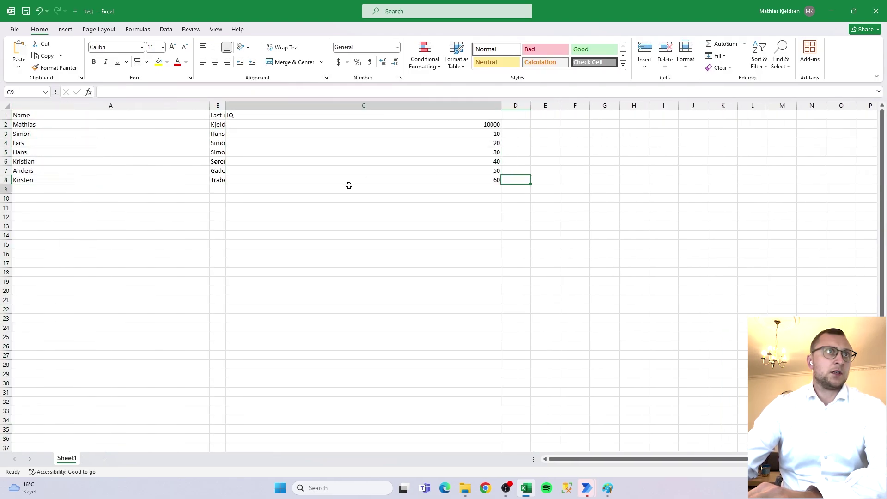
{"action": "left_click", "coordinate": [349, 188]}
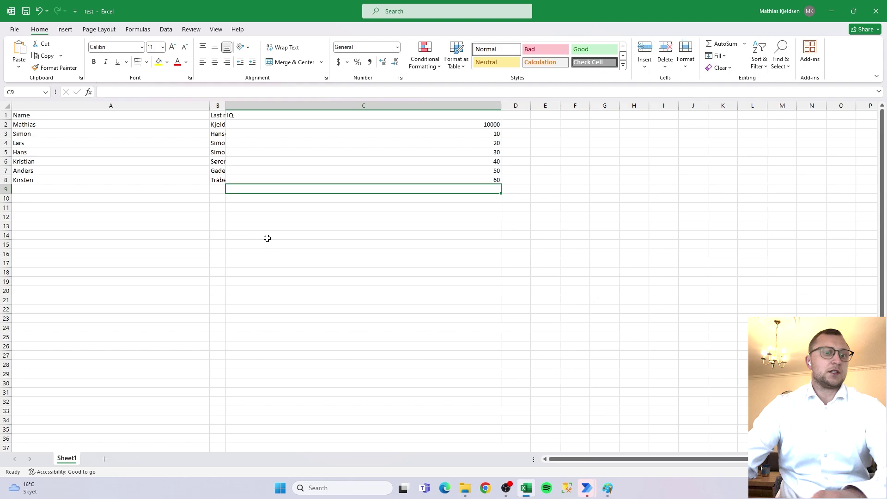
{"action": "left_click", "coordinate": [876, 11]}
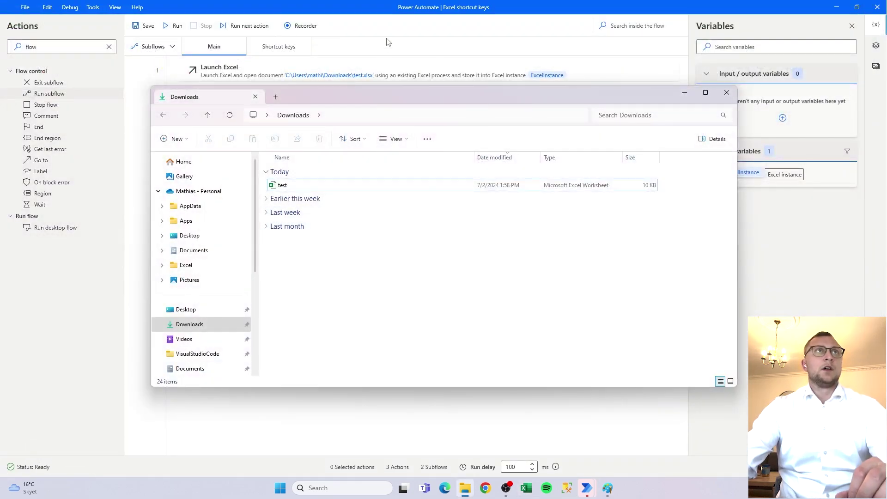
Step: Bring Power Automate Desktop forward and run the whole flow
{"action": "left_click", "coordinate": [387, 10]}
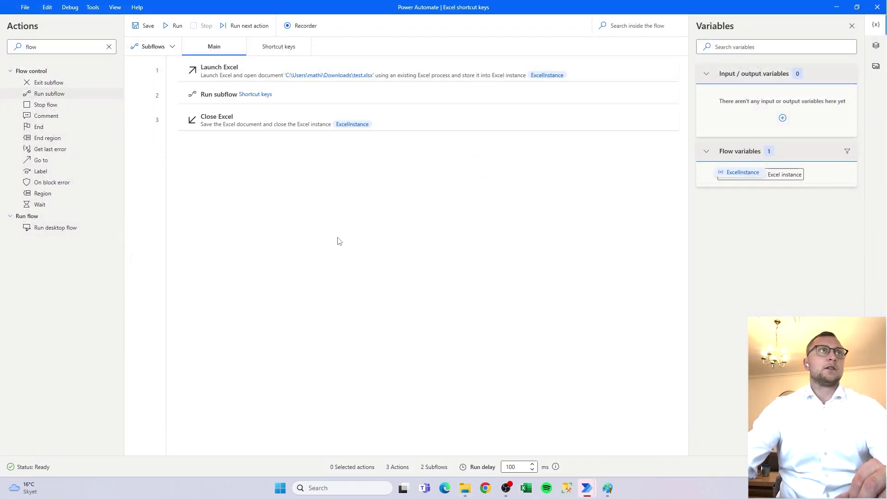
{"action": "left_click", "coordinate": [175, 27]}
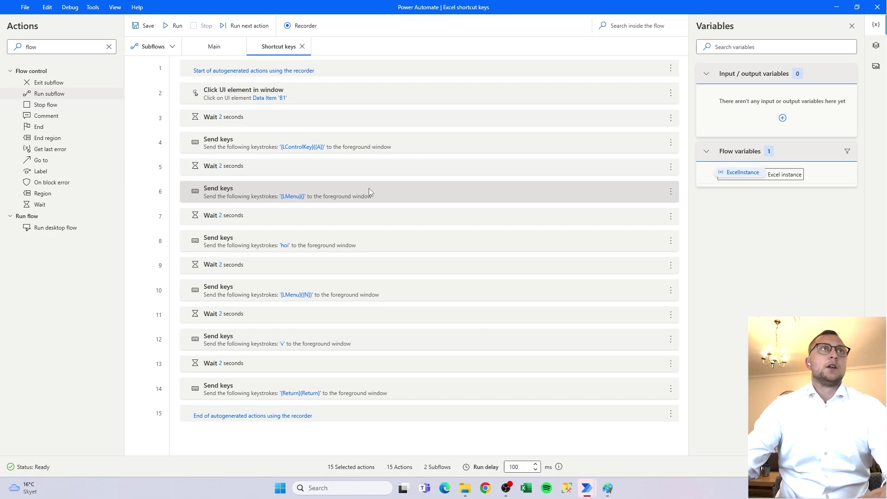
Step: Open test.xlsx from Downloads and check that Sheet1's columns A–C are auto-fitted
{"action": "left_click", "coordinate": [464, 489]}
{"action": "double_click", "coordinate": [283, 185]}
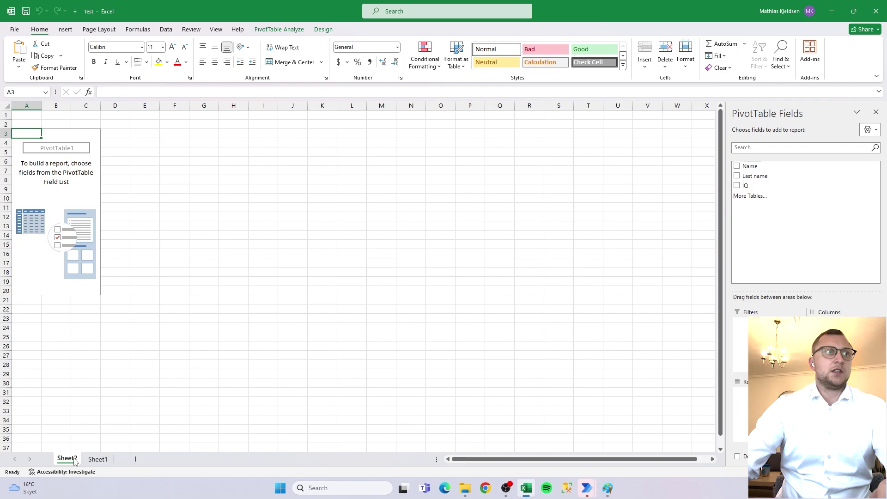
{"action": "left_click", "coordinate": [97, 459]}
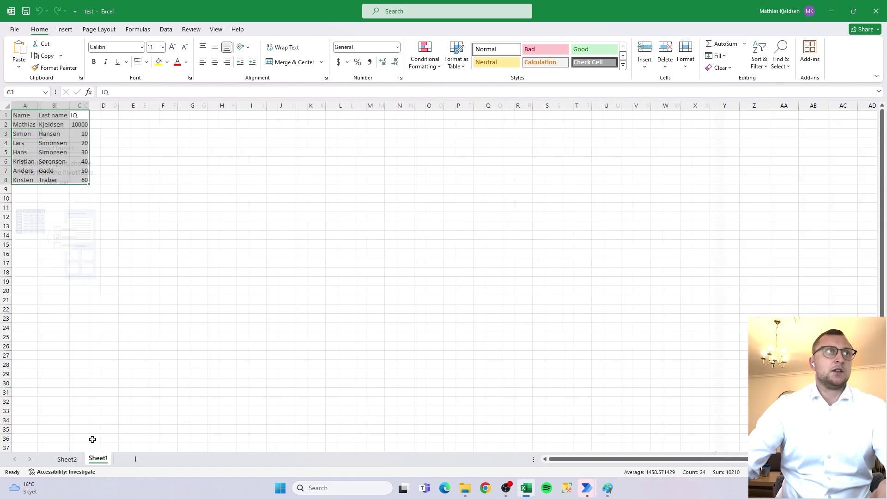
{"action": "left_click", "coordinate": [162, 170]}
{"action": "left_click_drag", "start_coordinate": [86, 177], "coordinate": [24, 115]}
{"action": "left_click", "coordinate": [222, 180]}
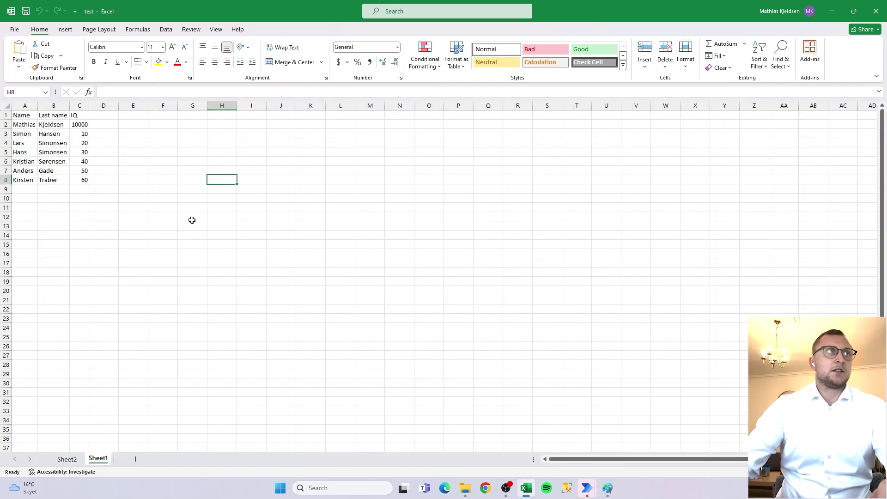
Step: Check the new PivotTable1 on Sheet2, then return to Power Automate's Main flow
{"action": "left_click", "coordinate": [76, 459]}
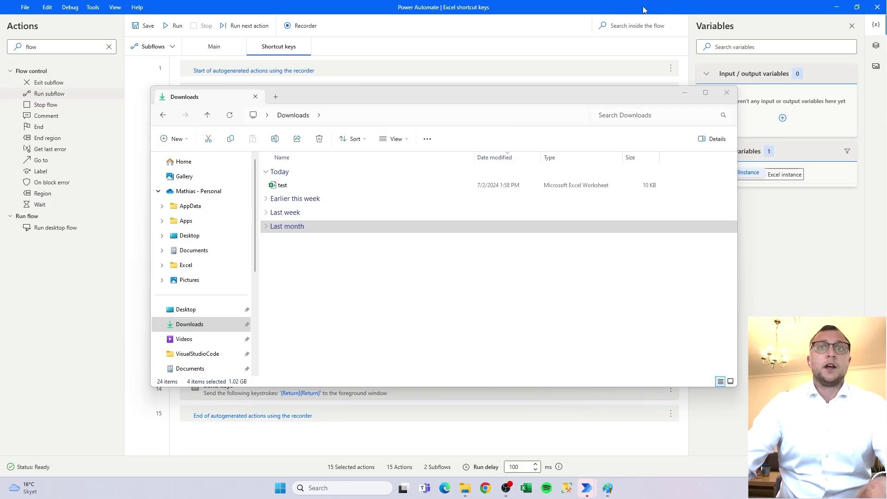
{"action": "left_click", "coordinate": [646, 9]}
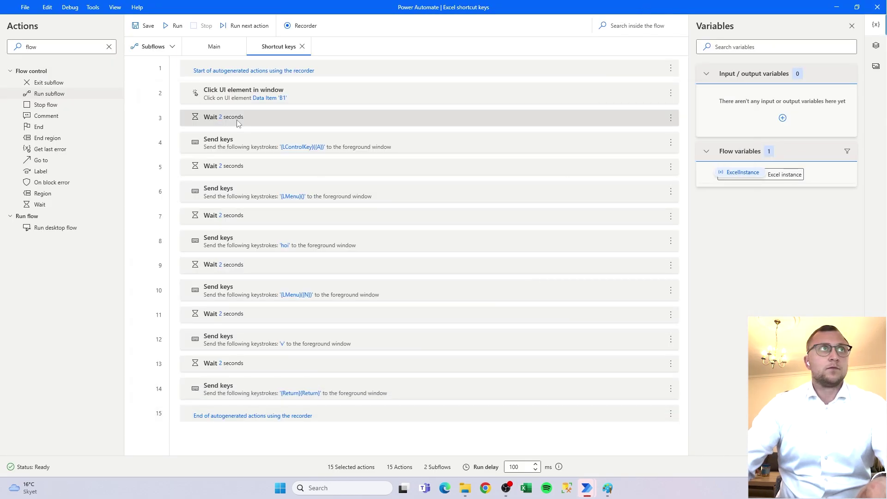
{"action": "left_click", "coordinate": [214, 46]}
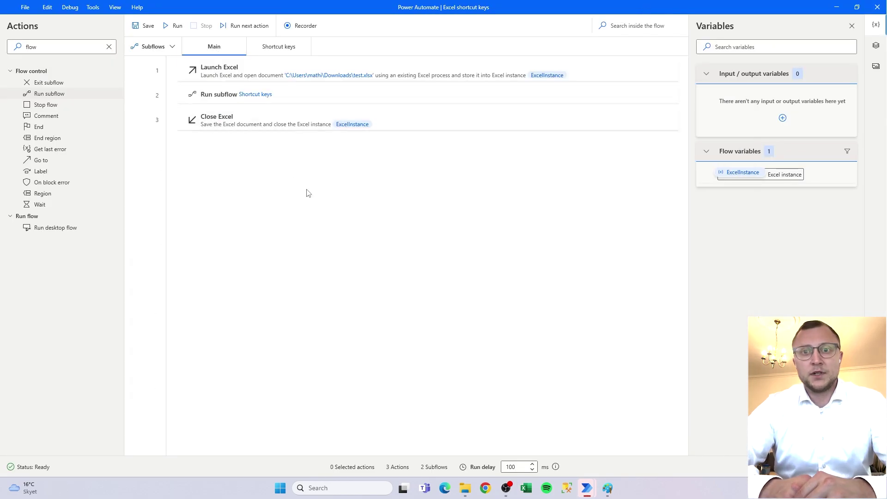